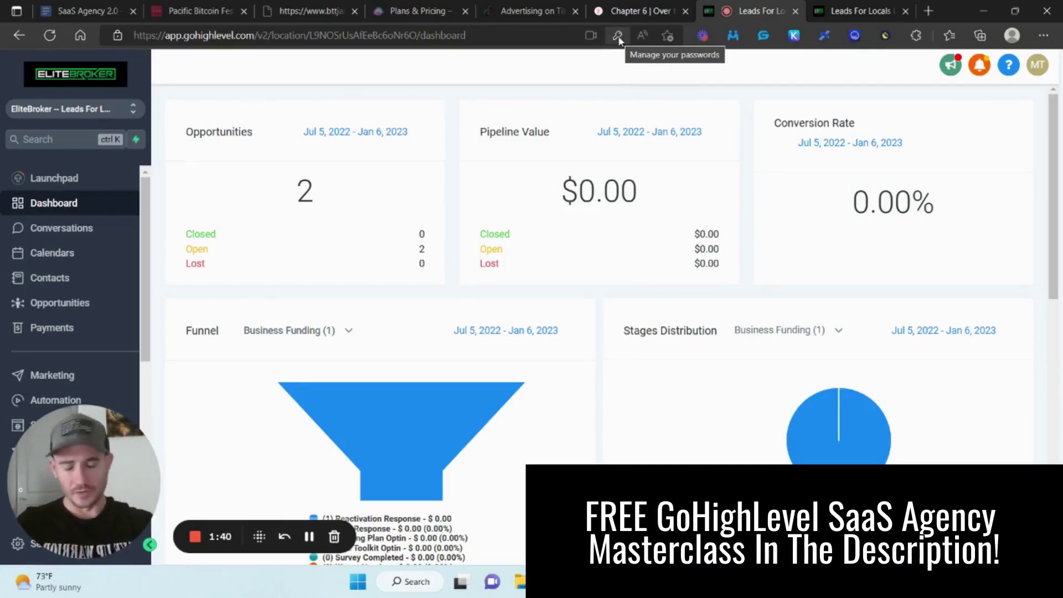
Open the Calendars settings page in both account tabs, showing the Business Funding and Credit group.
{"action": "left_click_drag", "start_coordinate": [136, 431], "coordinate": [246, 409]}
{"action": "left_click", "coordinate": [49, 544]}
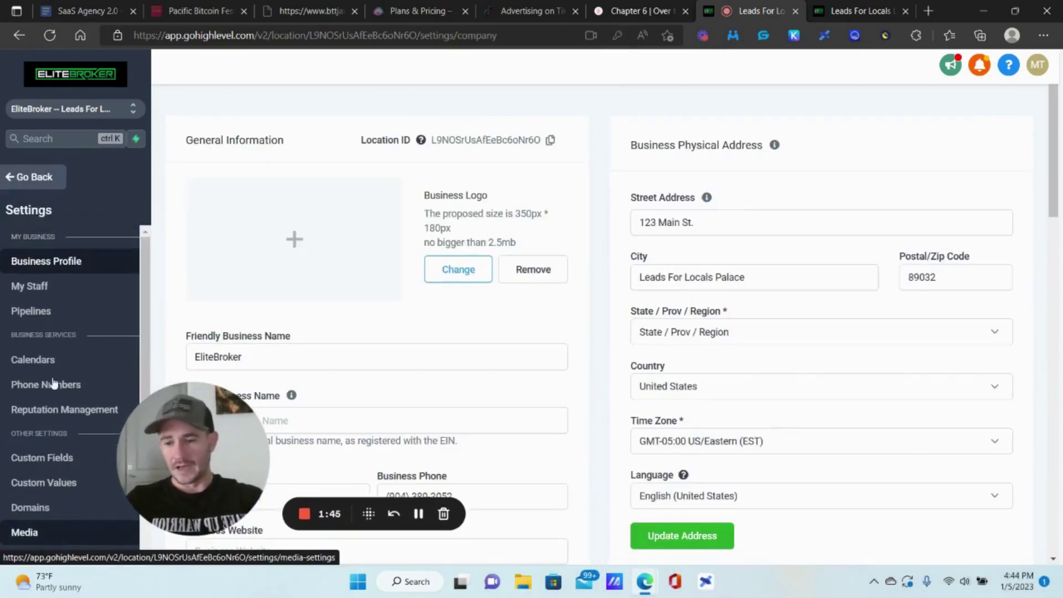
{"action": "left_click", "coordinate": [113, 361]}
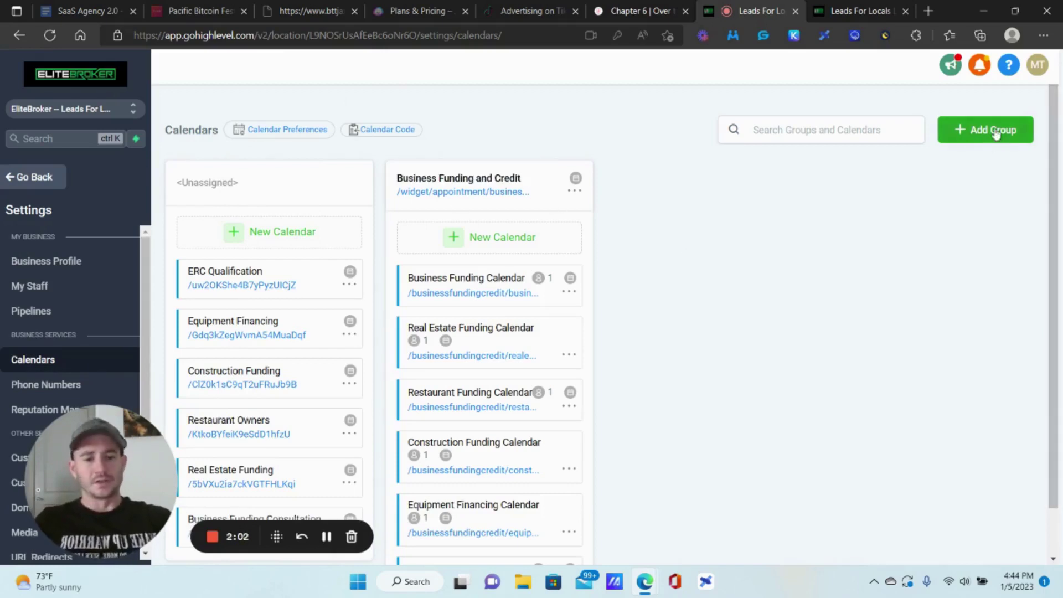
{"action": "left_click", "coordinate": [859, 11]}
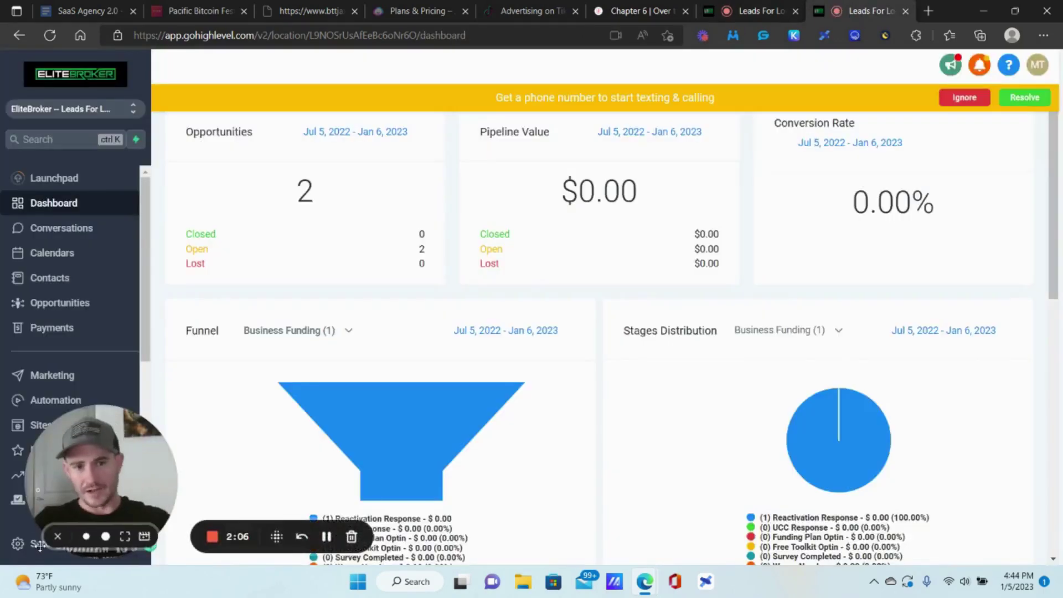
{"action": "left_click_drag", "start_coordinate": [96, 471], "coordinate": [149, 463]}
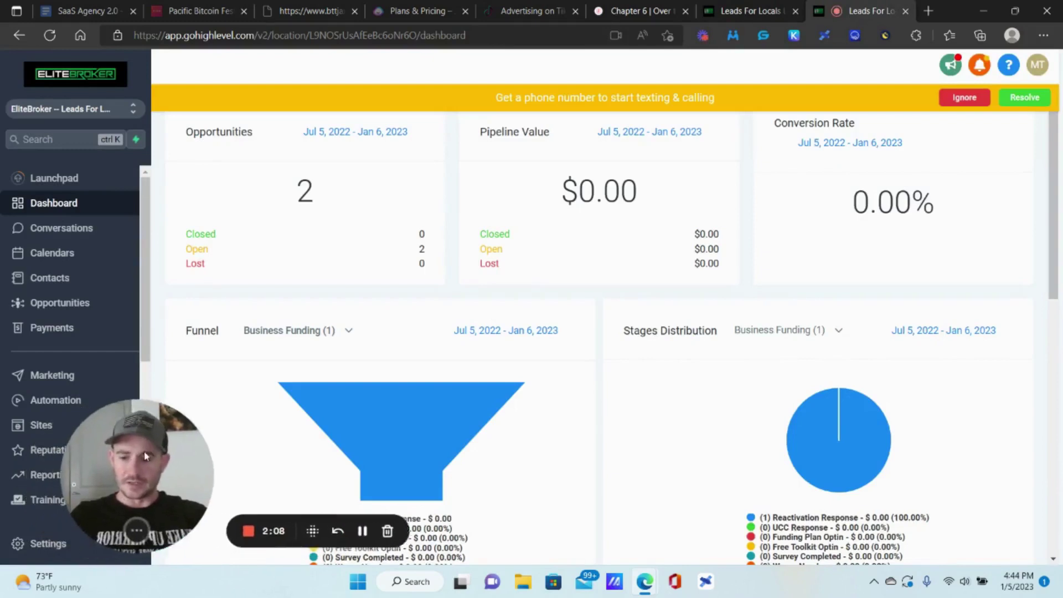
{"action": "left_click", "coordinate": [47, 546]}
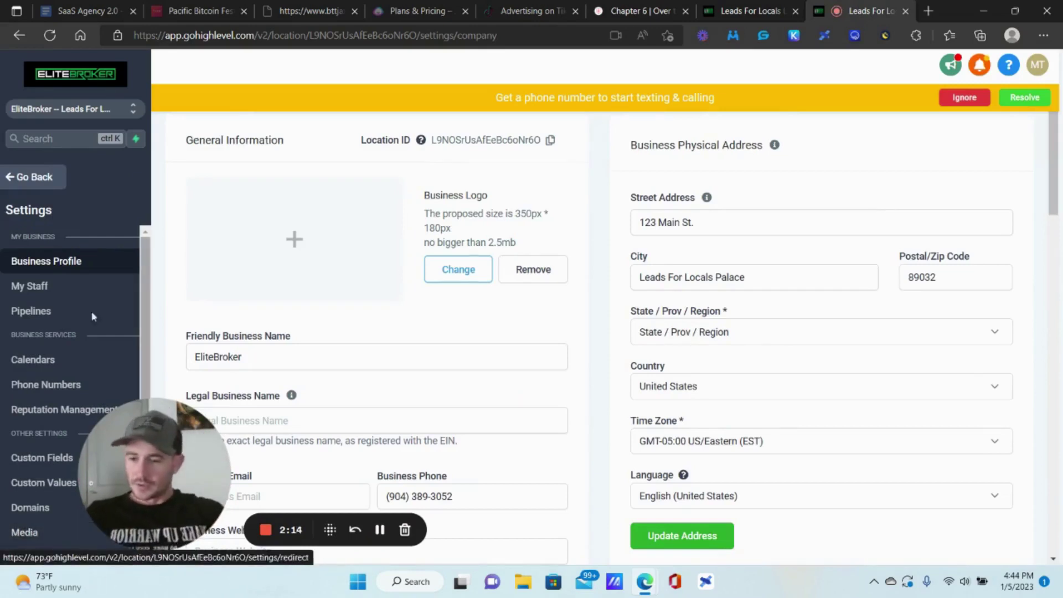
{"action": "left_click", "coordinate": [33, 370]}
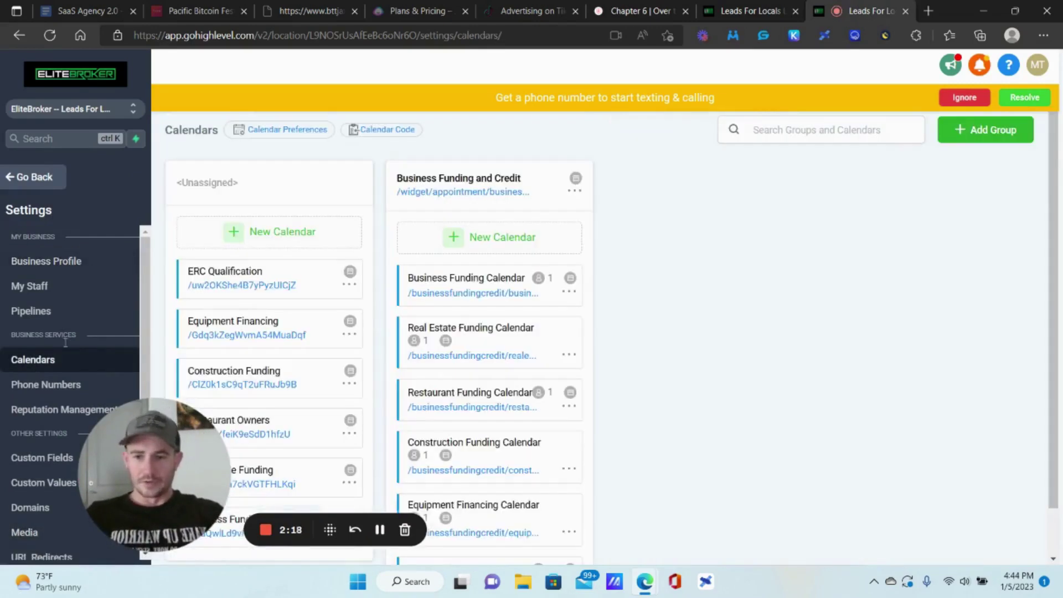
Start a new calendar group named 'Business Funding and Credit 1'.
{"action": "left_click", "coordinate": [979, 134]}
{"action": "left_click", "coordinate": [326, 166]}
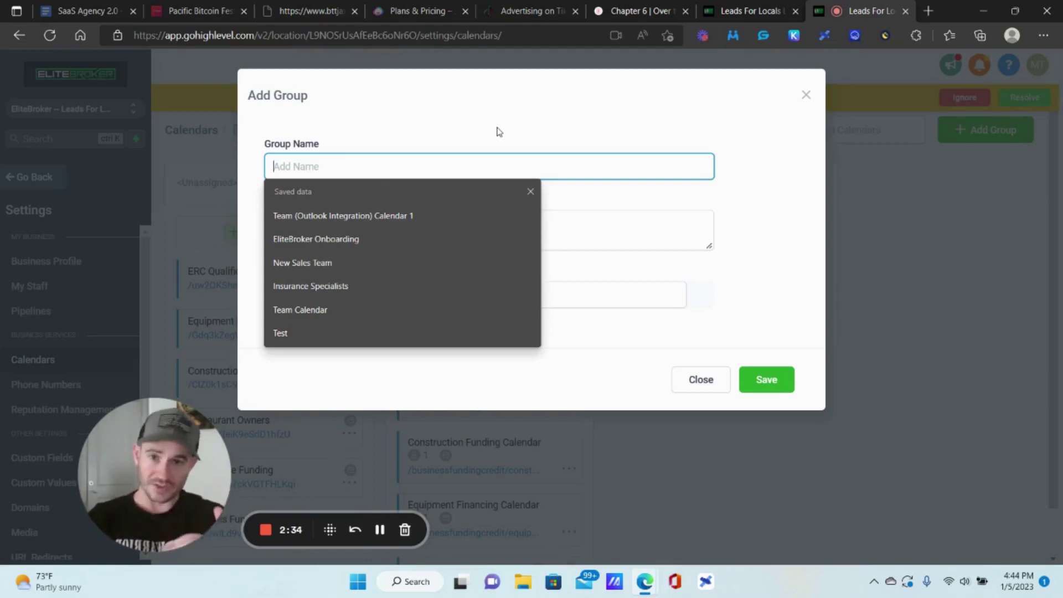
{"action": "left_click", "coordinate": [372, 131]}
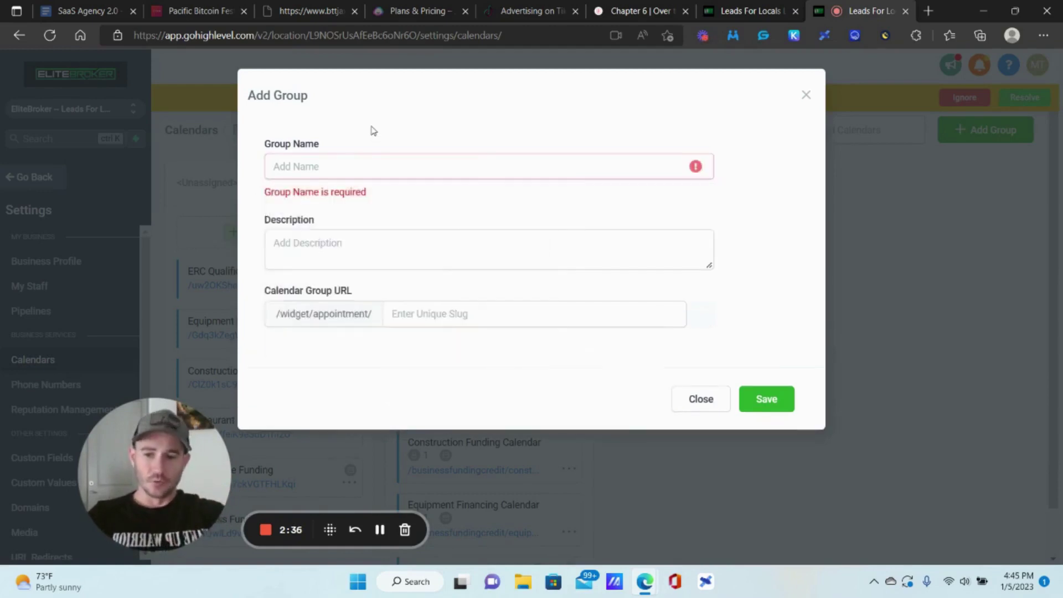
{"action": "left_click", "coordinate": [344, 162]}
{"action": "left_click", "coordinate": [629, 312]}
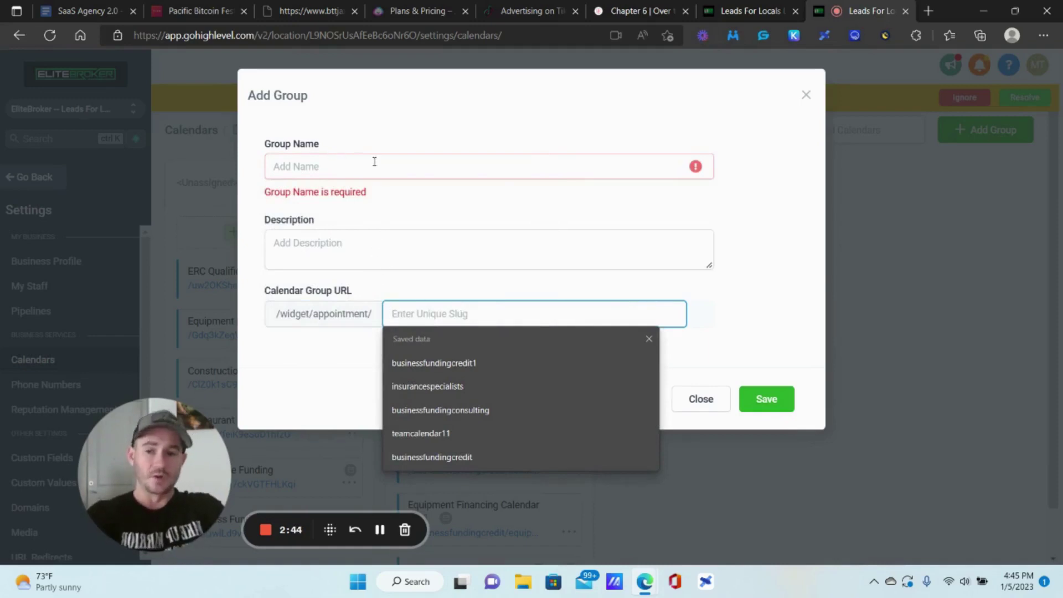
{"action": "left_click", "coordinate": [374, 162]}
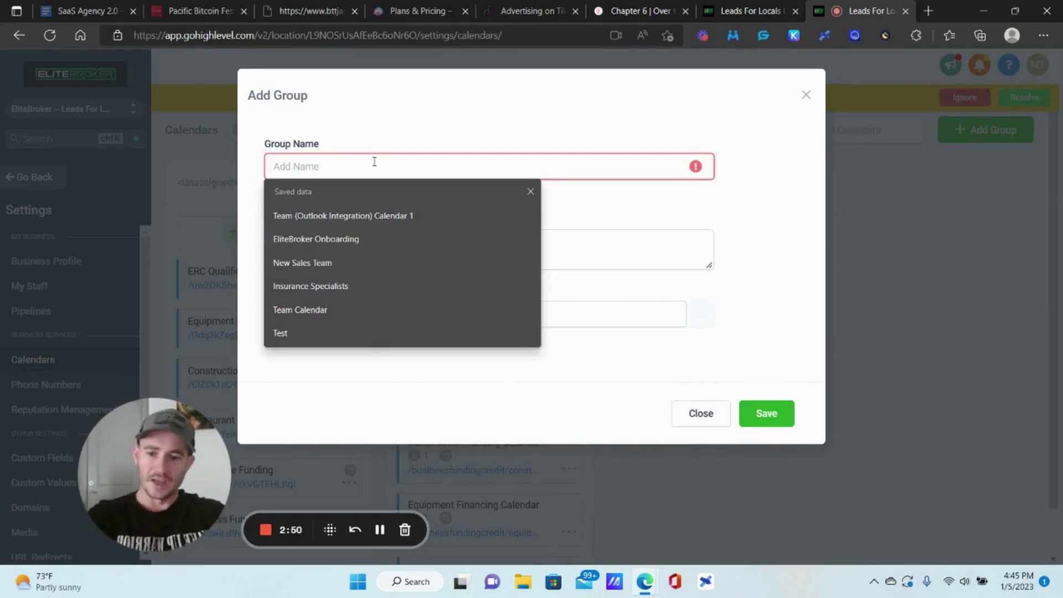
{"action": "type", "text": "Business Funding and Credit"}
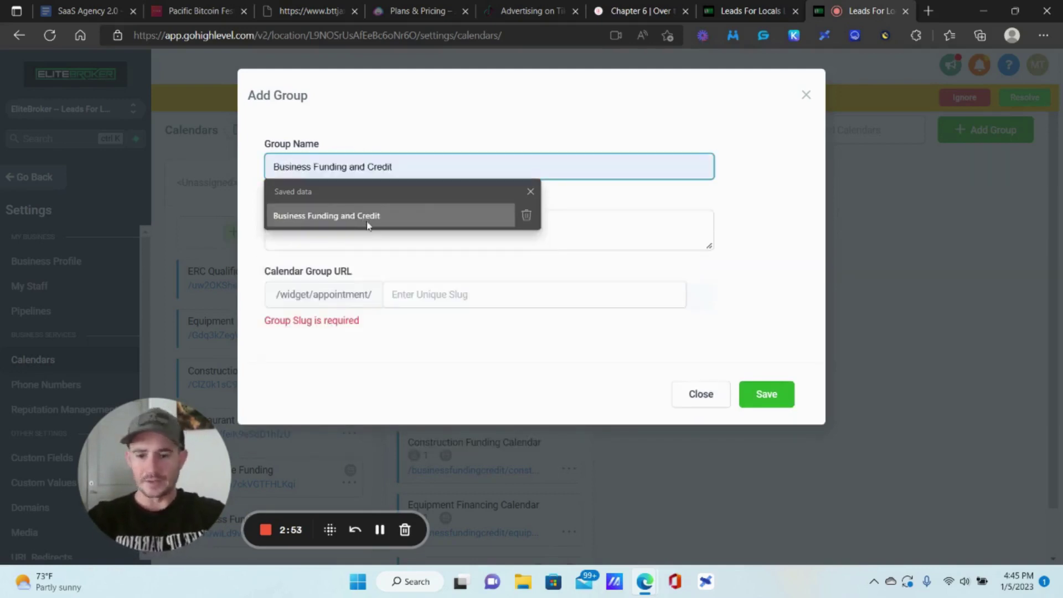
{"action": "left_click", "coordinate": [368, 219]}
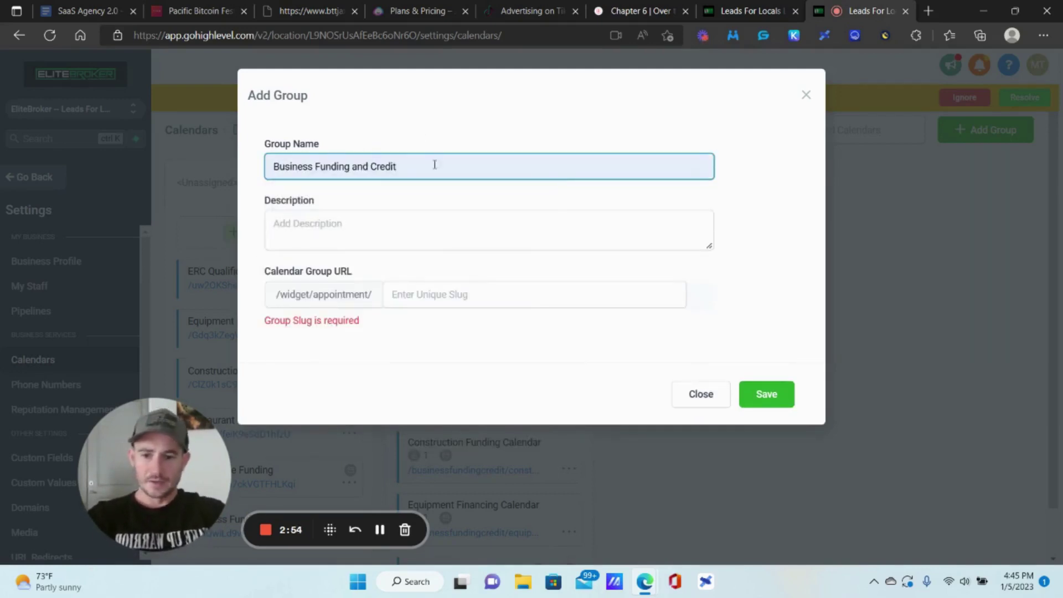
{"action": "type", "text": "1"}
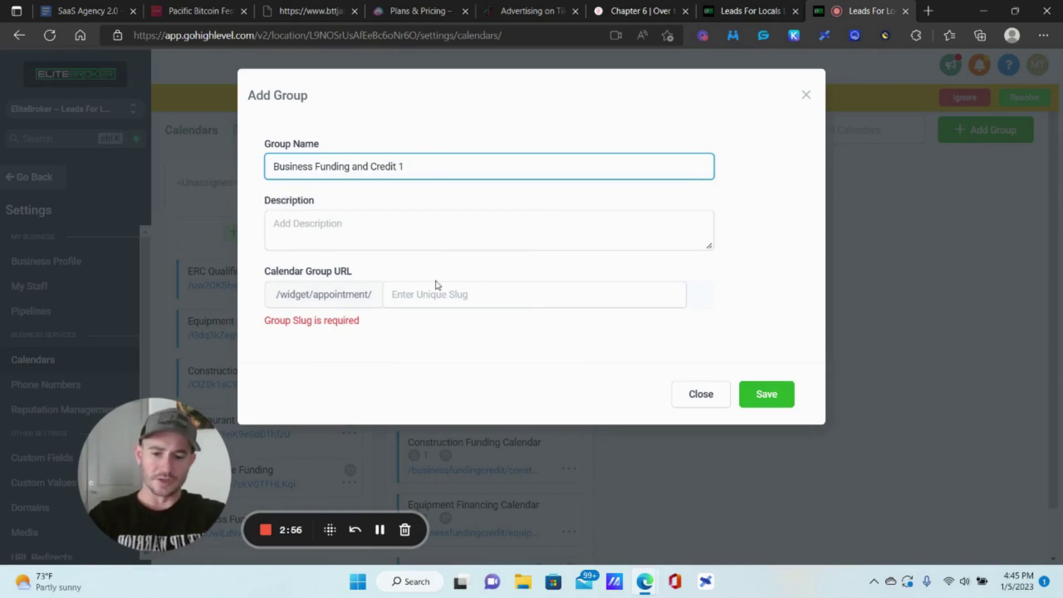
Give the group the description 'Discuss your business funding and credit options'.
{"action": "left_click", "coordinate": [361, 217]}
{"action": "type", "text": "dsdfs"}
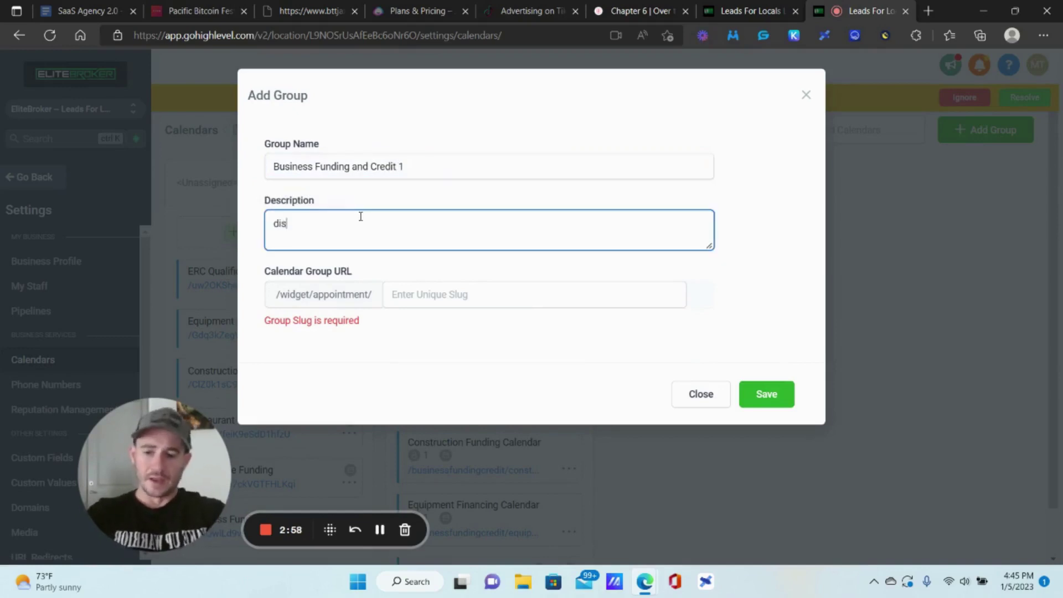
{"action": "key", "text": "BackSpace"}
{"action": "key", "text": "BackSpace"}
{"action": "key", "text": "BackSpace"}
{"action": "key", "text": "BackSpace"}
{"action": "key", "text": "BackSpace"}
{"action": "type", "text": "Disc"}
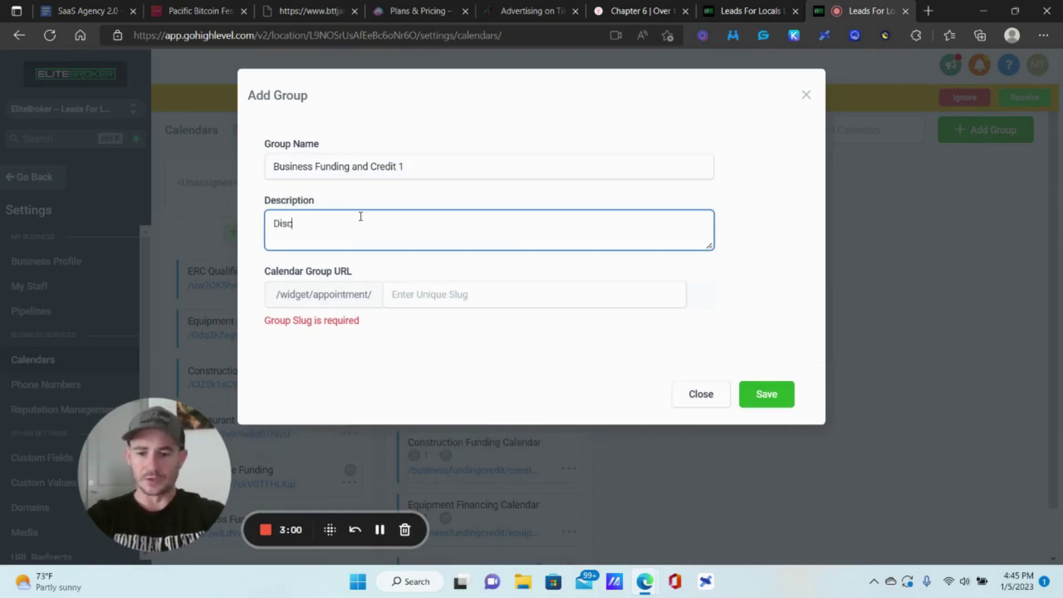
{"action": "type", "text": "uss your business funding and credit options"}
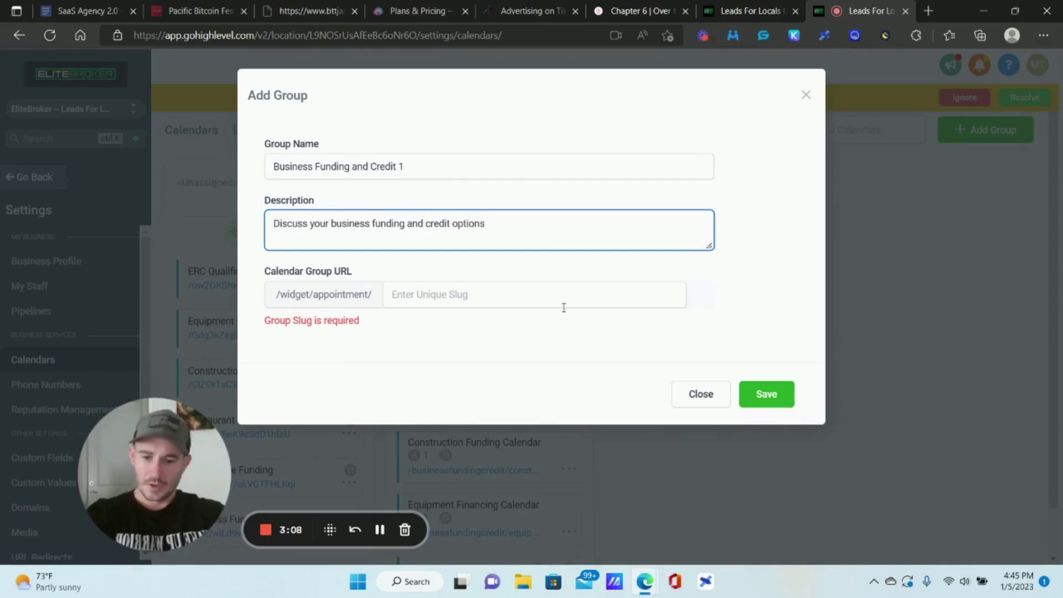
Set the group slug to 'businessfundingcredit12' so it validates.
{"action": "left_click", "coordinate": [564, 307]}
{"action": "type", "text": "business"}
{"action": "left_click", "coordinate": [524, 341]}
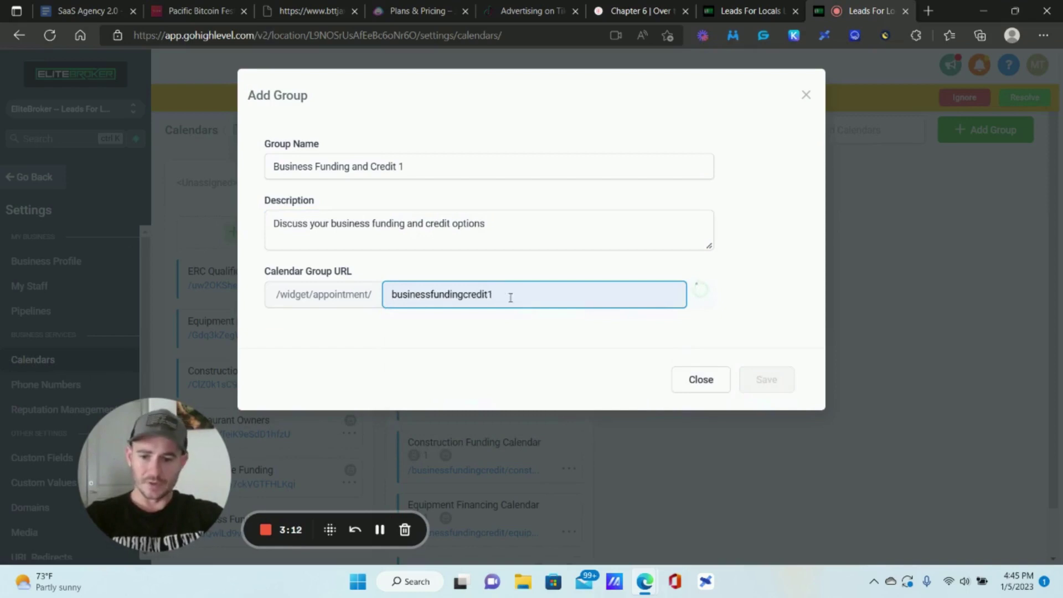
{"action": "type", "text": "2"}
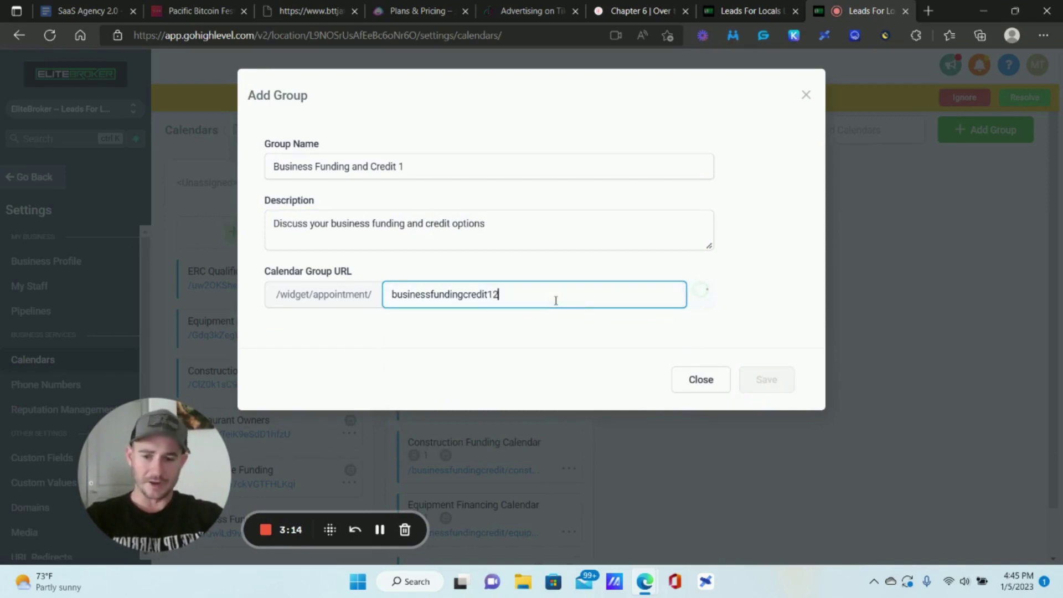
{"action": "left_click", "coordinate": [570, 349]}
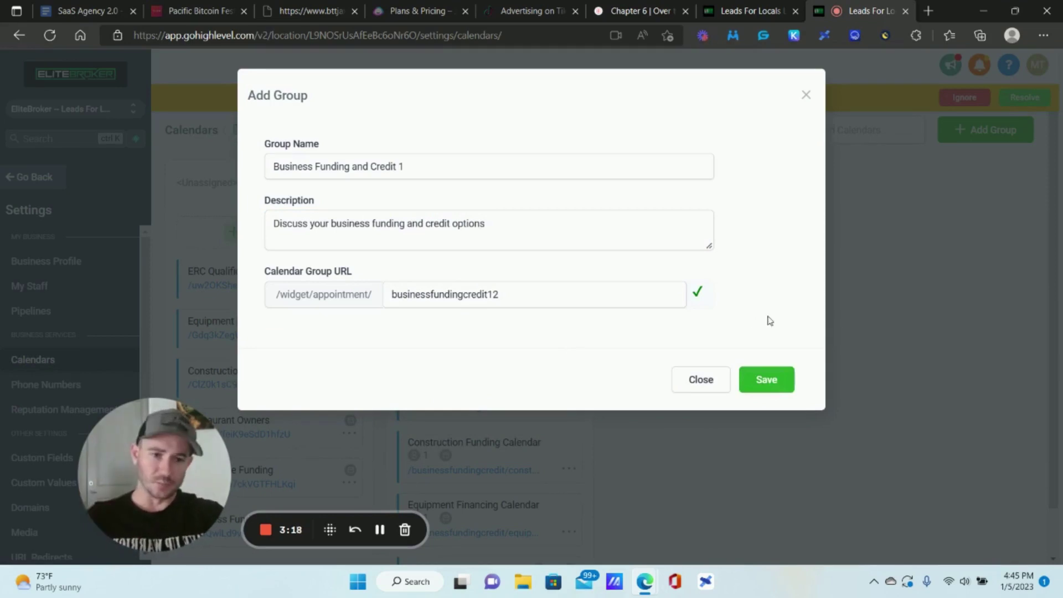
Save the new group, dismiss the phone-number banner, and compare with the other account's calendar groups.
{"action": "left_click", "coordinate": [771, 379]}
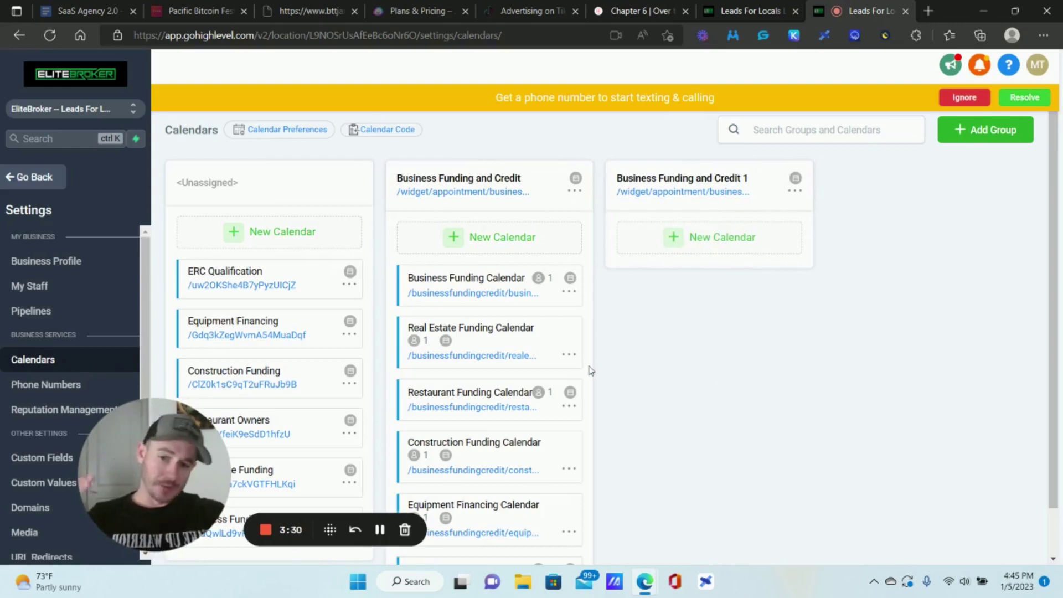
{"action": "scroll", "coordinate": [252, 300], "scroll_direction": "down", "scroll_amount": 1}
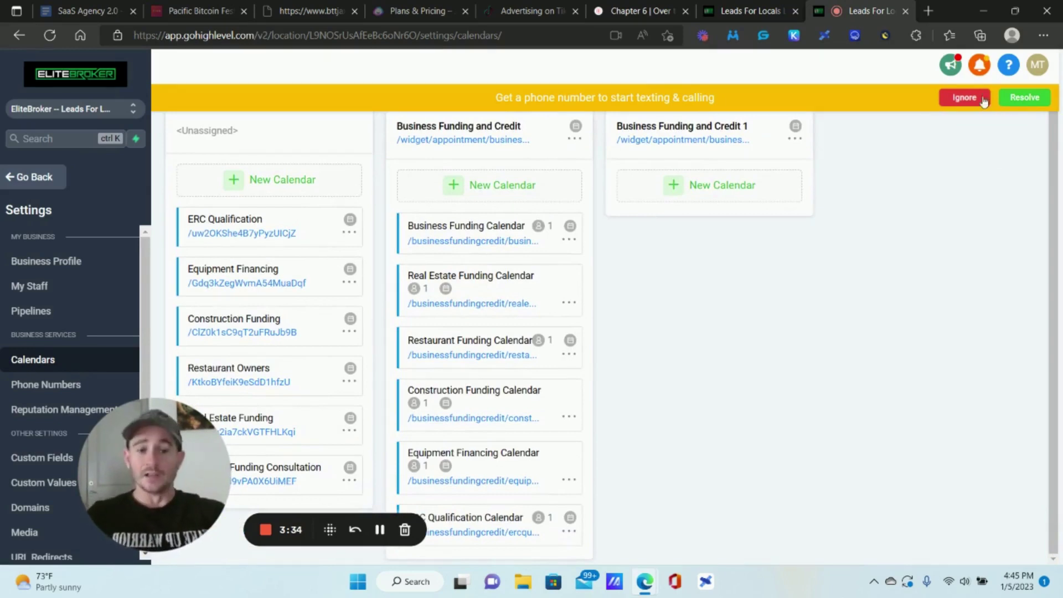
{"action": "left_click", "coordinate": [964, 98]}
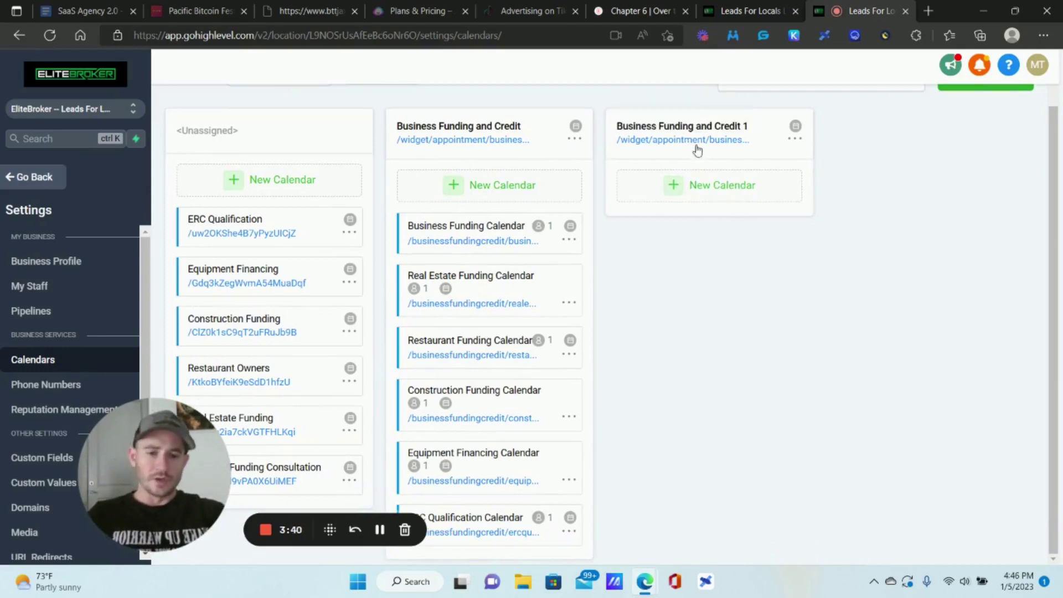
{"action": "left_click", "coordinate": [767, 7]}
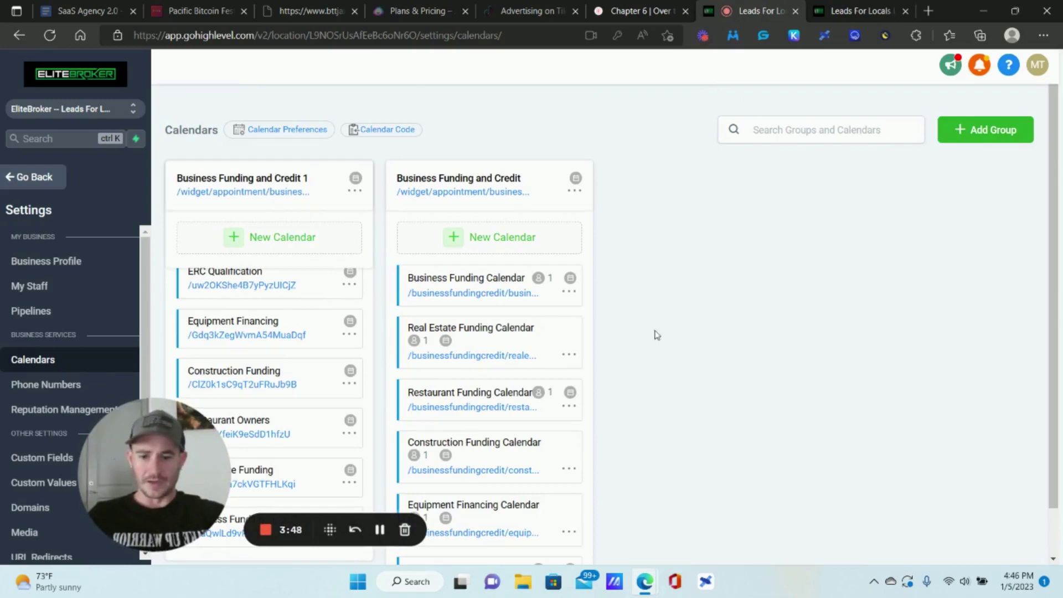
{"action": "scroll", "coordinate": [655, 335], "scroll_direction": "down", "scroll_amount": 1}
{"action": "left_click_drag", "start_coordinate": [166, 443], "coordinate": [94, 446]}
{"action": "scroll", "coordinate": [337, 302], "scroll_direction": "up", "scroll_amount": 1}
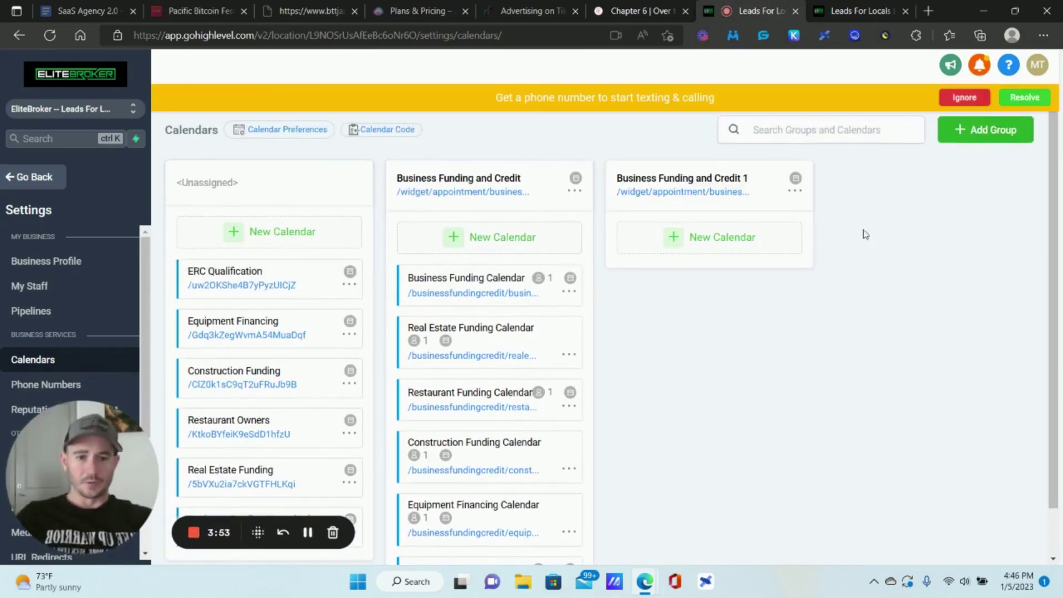
Select the ERC Qualification calendar's name in its edit dialog, then add a calendar to Business Funding and Credit 1.
{"action": "left_click", "coordinate": [349, 284]}
{"action": "left_click", "coordinate": [369, 308]}
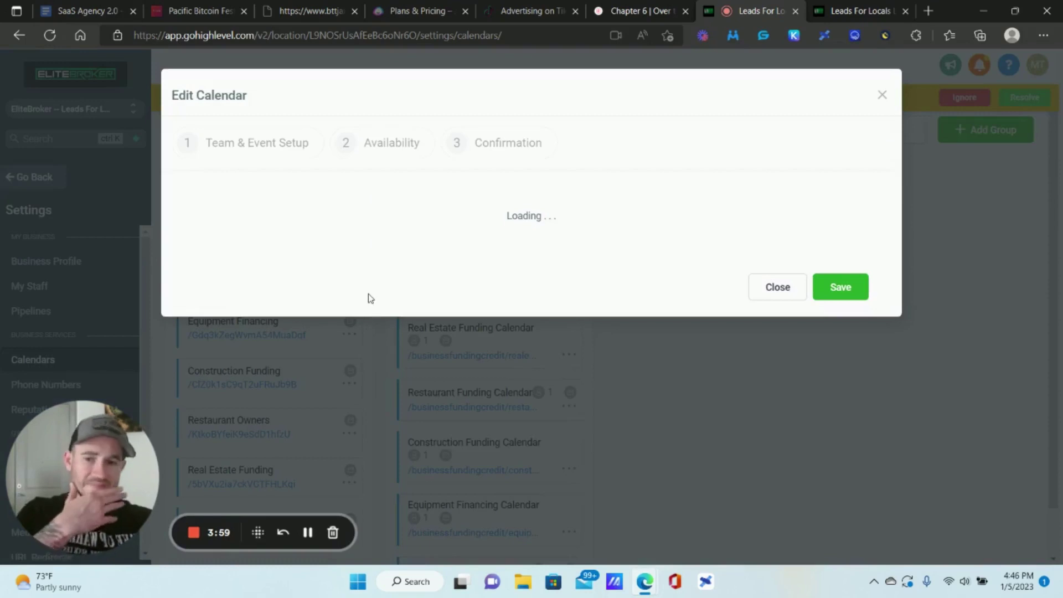
{"action": "left_click", "coordinate": [369, 145]}
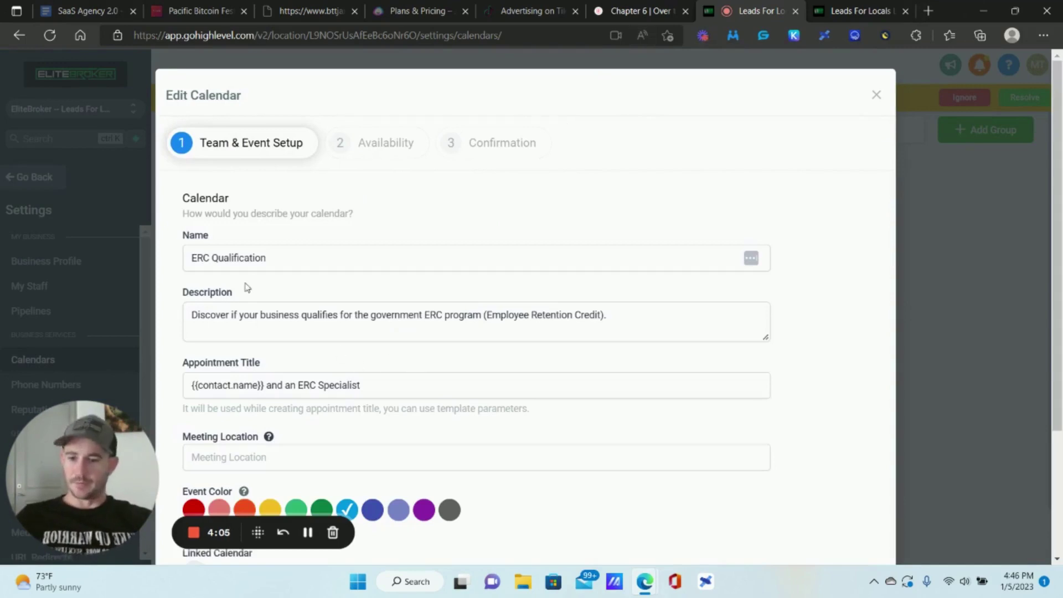
{"action": "triple_click", "coordinate": [260, 255]}
{"action": "key", "text": "ctrl+c"}
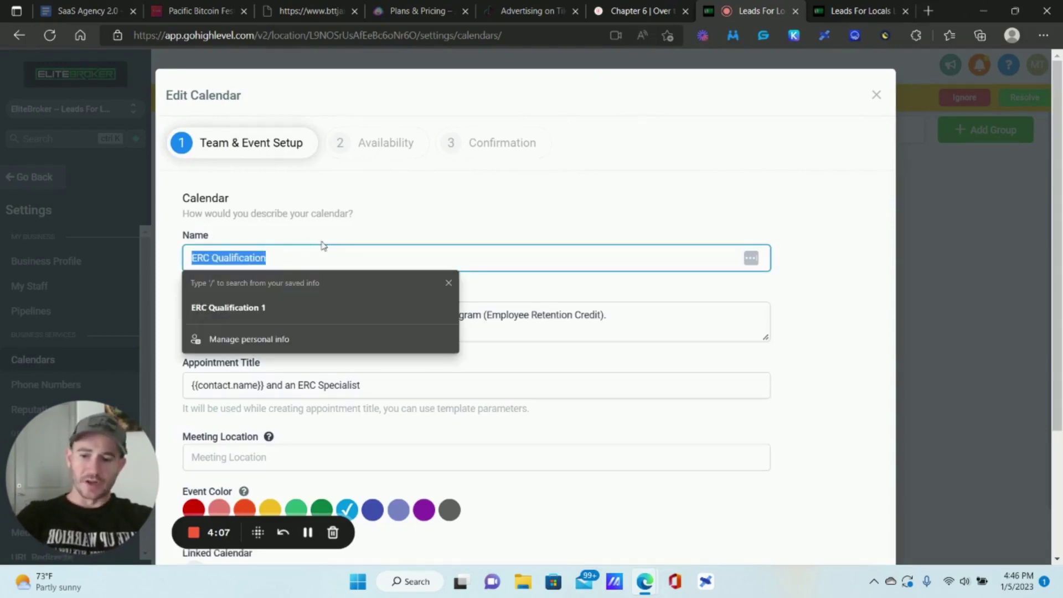
{"action": "left_click", "coordinate": [874, 7]}
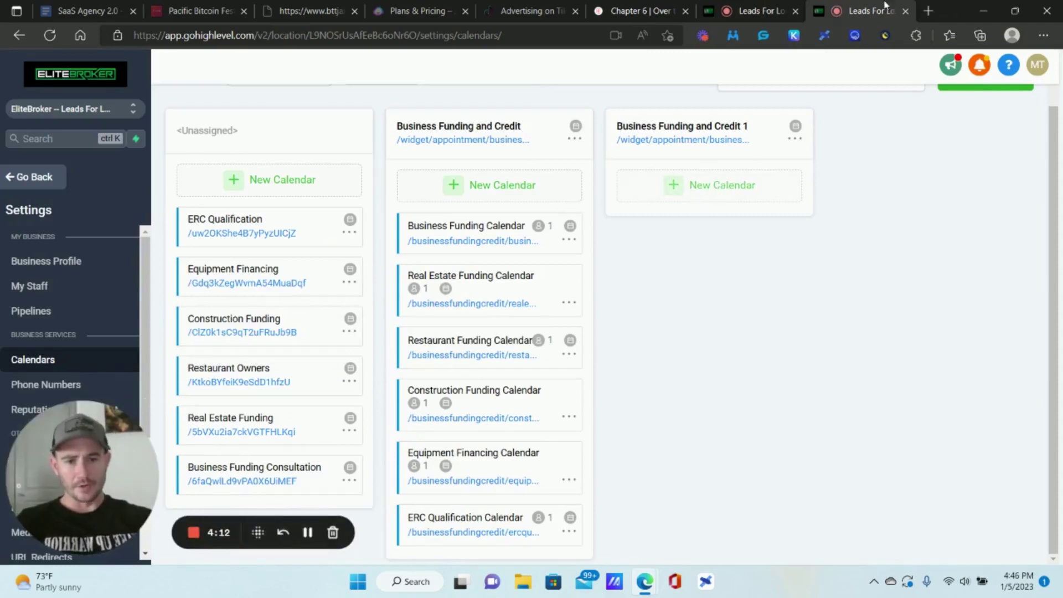
{"action": "left_click", "coordinate": [753, 190]}
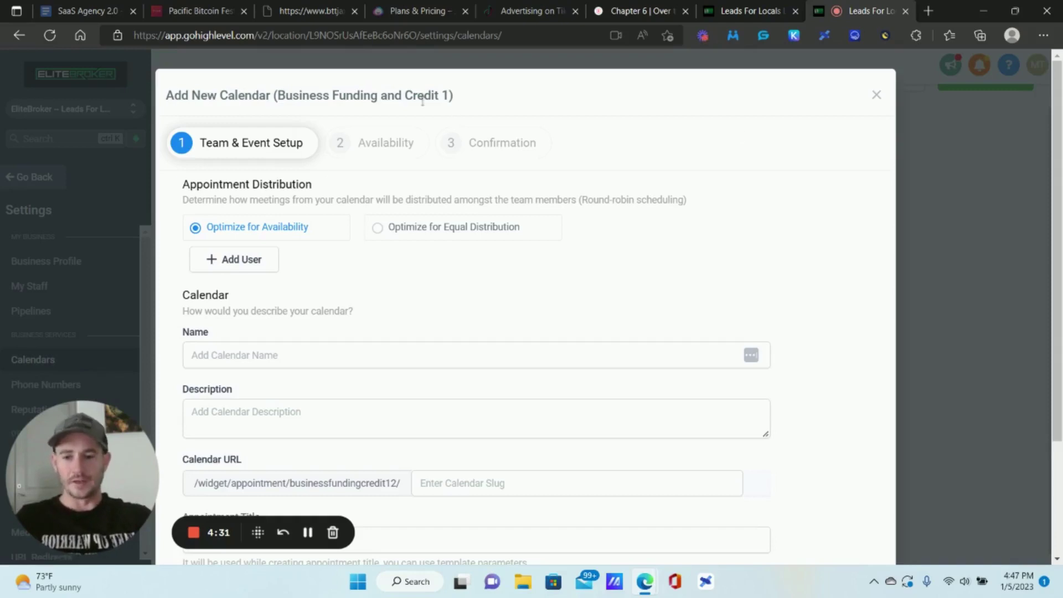
Name the new calendar 'ERC Qualification Calendar 1'.
{"action": "scroll", "coordinate": [288, 306], "scroll_direction": "down", "scroll_amount": 2}
{"action": "left_click", "coordinate": [254, 278]}
{"action": "key", "text": "ctrl+v"}
{"action": "type", "text": "Ca"}
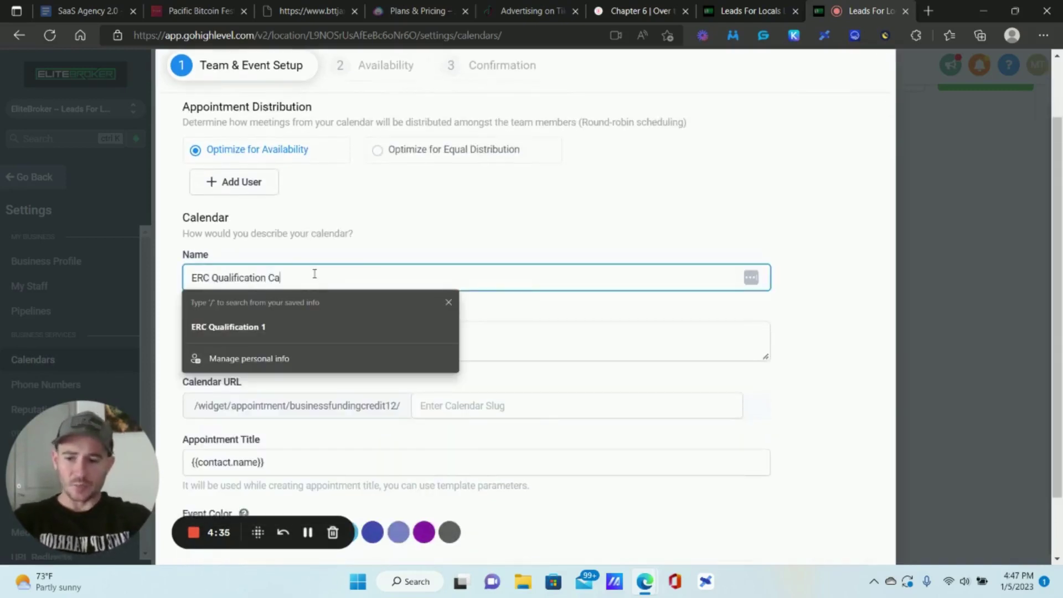
{"action": "type", "text": "lendar"}
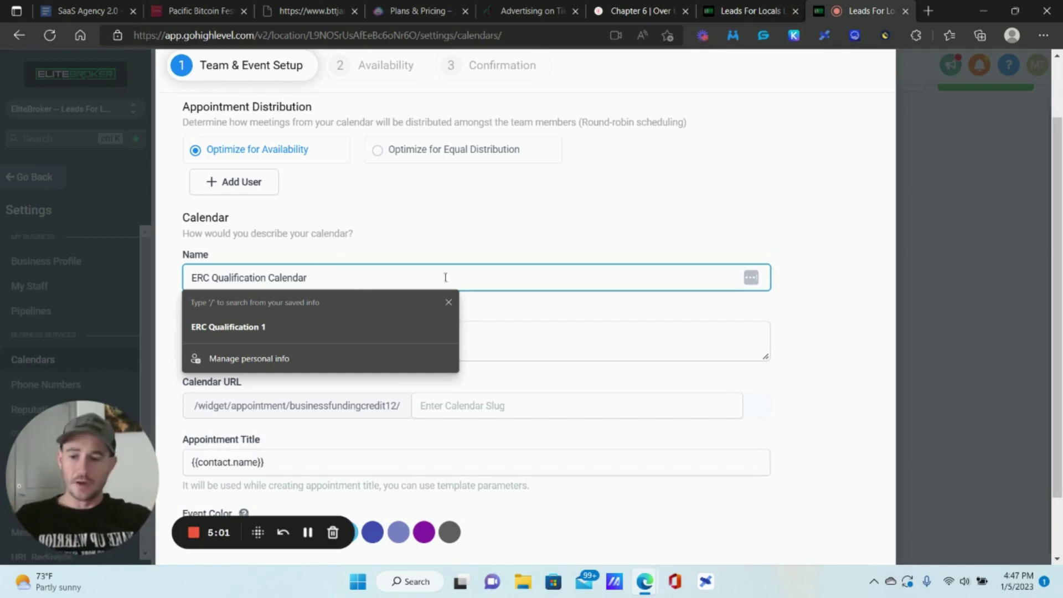
{"action": "left_click", "coordinate": [850, 248]}
{"action": "left_click", "coordinate": [385, 269]}
{"action": "type", "text": "1"}
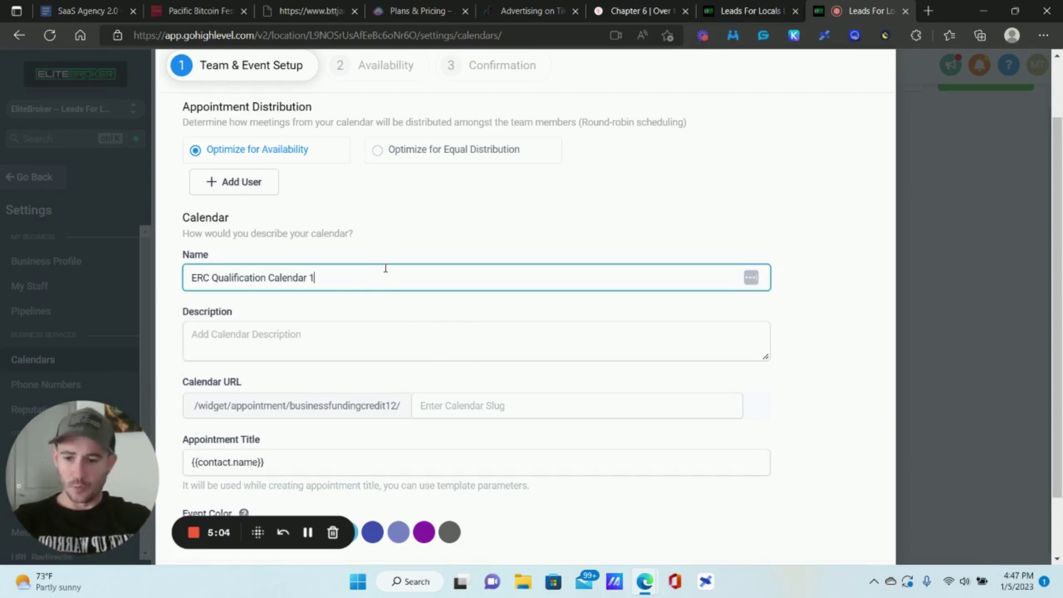
Copy the original ERC calendar's description into the new calendar's description.
{"action": "left_click", "coordinate": [747, 10]}
{"action": "triple_click", "coordinate": [291, 305]}
{"action": "key", "text": "ctrl+c"}
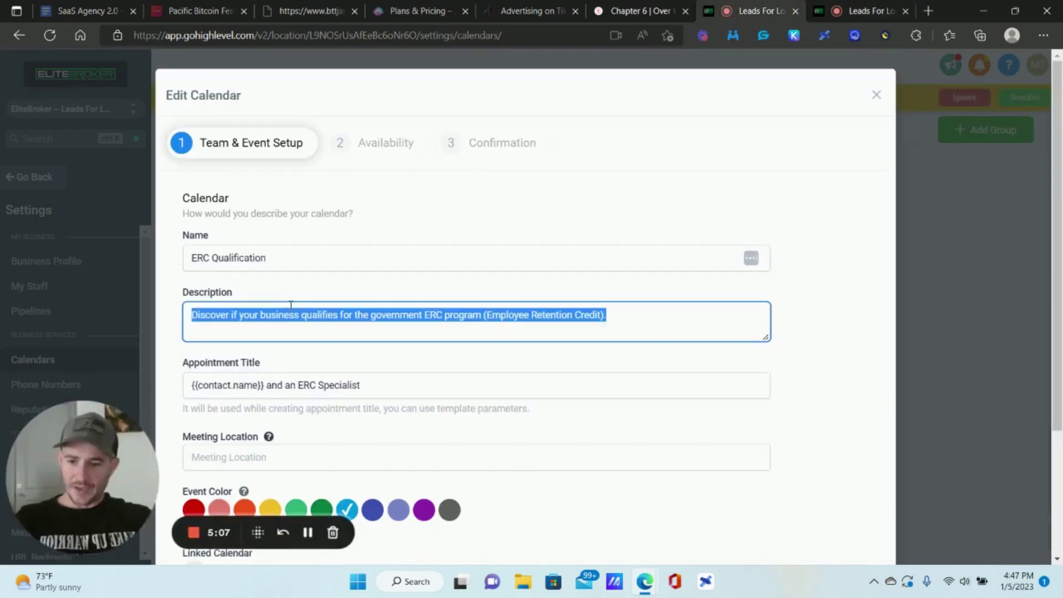
{"action": "left_click", "coordinate": [850, 10]}
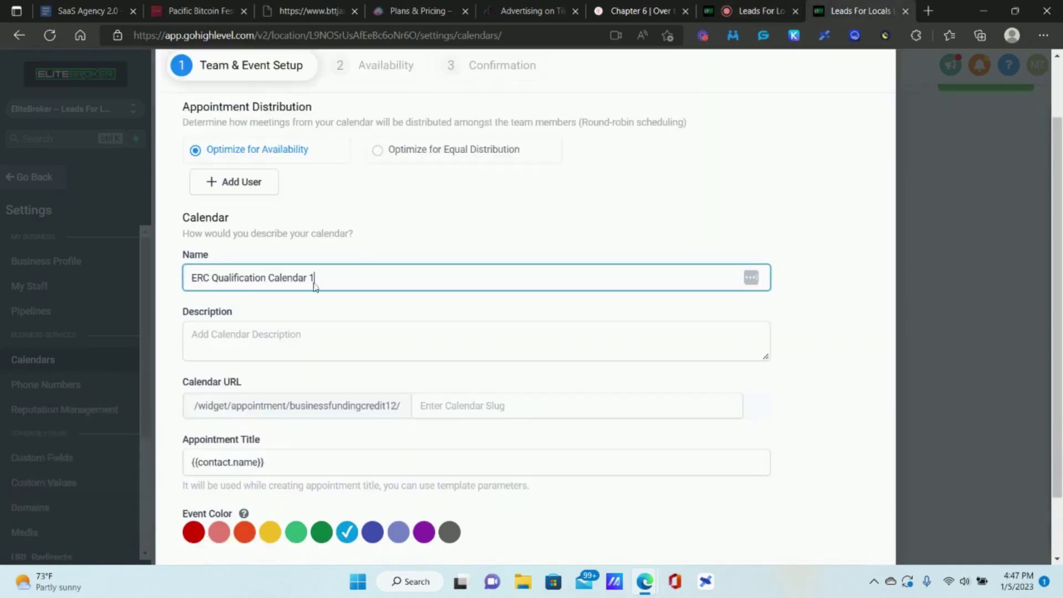
{"action": "left_click", "coordinate": [310, 332]}
{"action": "key", "text": "ctrl+v"}
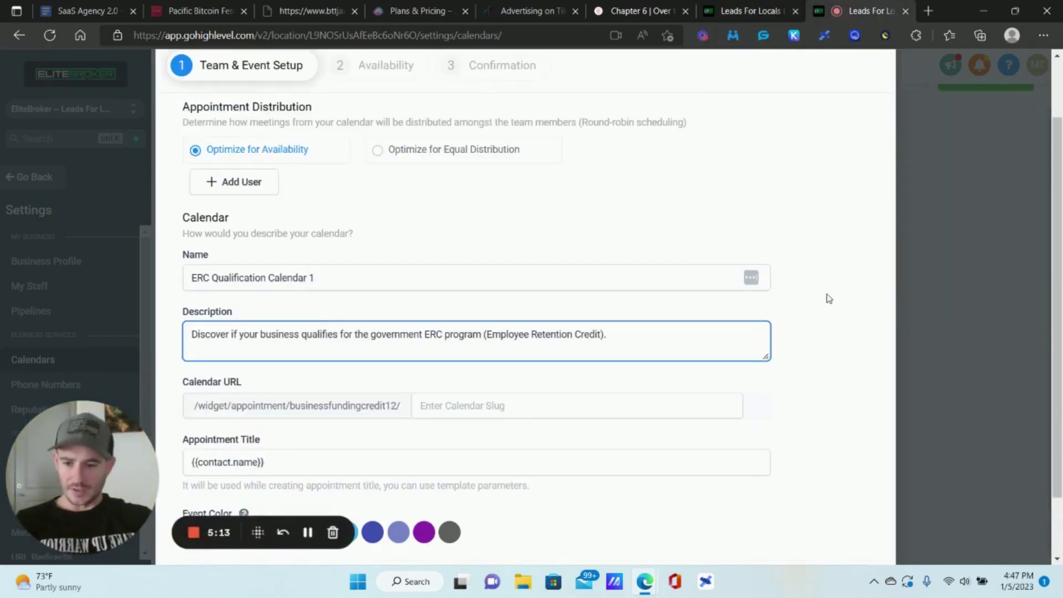
Set the calendar URL slug to 'erc' and copy the original calendar's appointment title.
{"action": "left_click", "coordinate": [471, 404]}
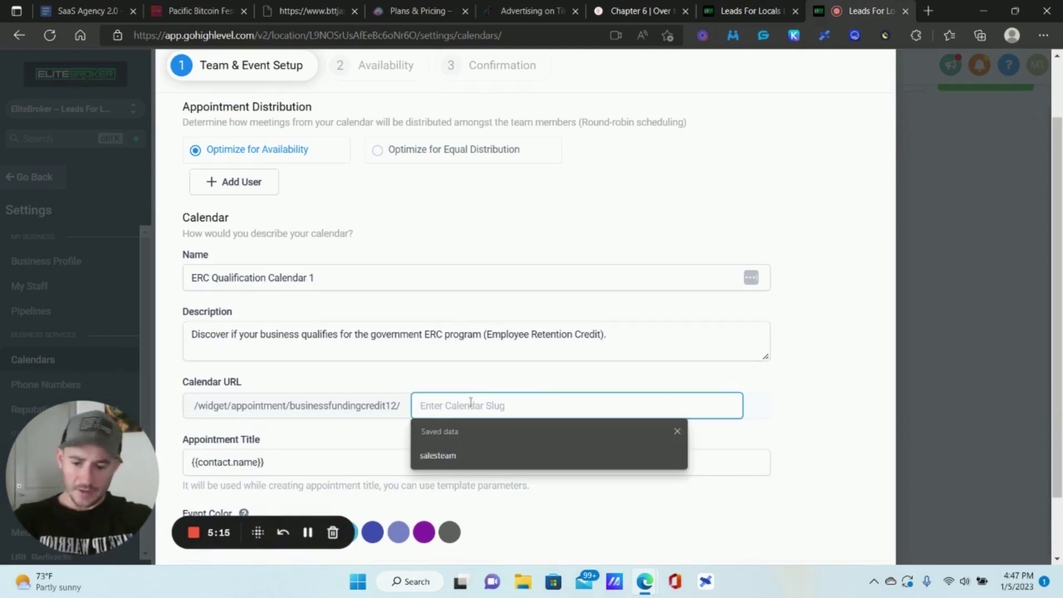
{"action": "type", "text": "ercqual"}
{"action": "key", "text": "BackSpace"}
{"action": "key", "text": "BackSpace"}
{"action": "key", "text": "BackSpace"}
{"action": "key", "text": "BackSpace"}
{"action": "left_click", "coordinate": [810, 350]}
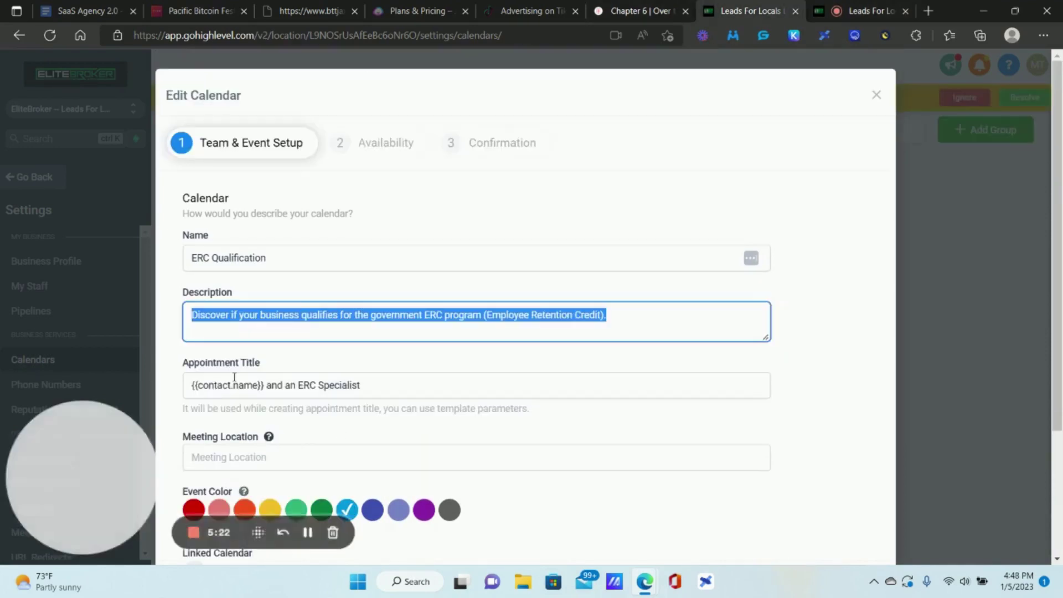
{"action": "triple_click", "coordinate": [234, 376]}
{"action": "key", "text": "ctrl+c"}
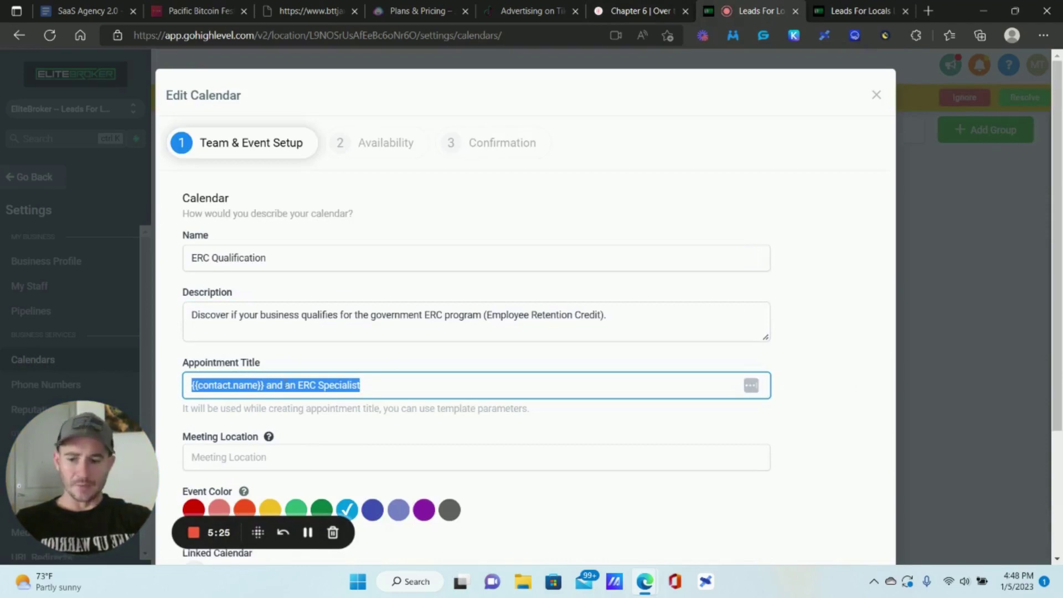
{"action": "left_click", "coordinate": [836, 7]}
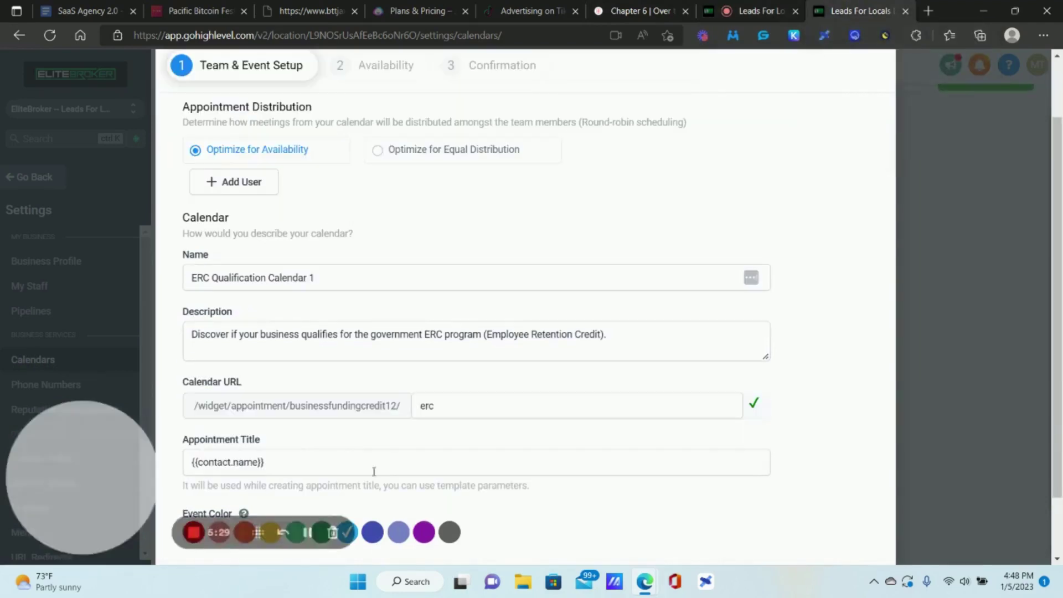
{"action": "left_click", "coordinate": [289, 469]}
Replace the appointment title with the copied {{contact.name}} ERC Specialist title.
{"action": "key", "text": "ctrl+a"}
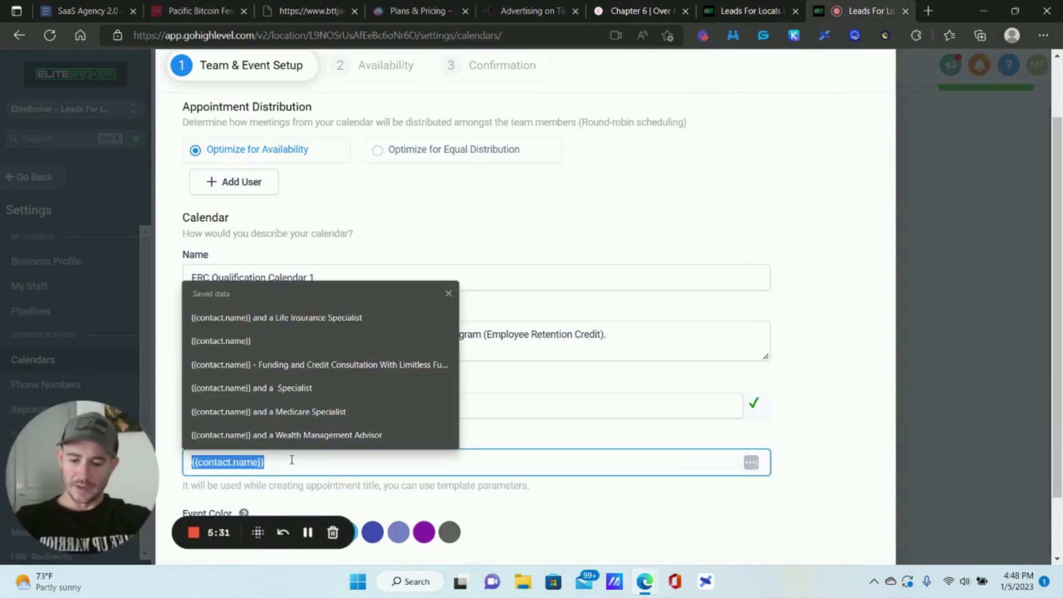
{"action": "key", "text": "ctrl+v"}
{"action": "scroll", "coordinate": [575, 451], "scroll_direction": "down", "scroll_amount": 2}
Assign the account's user as a team member and close the original calendar's edit dialog.
{"action": "left_click", "coordinate": [807, 516]}
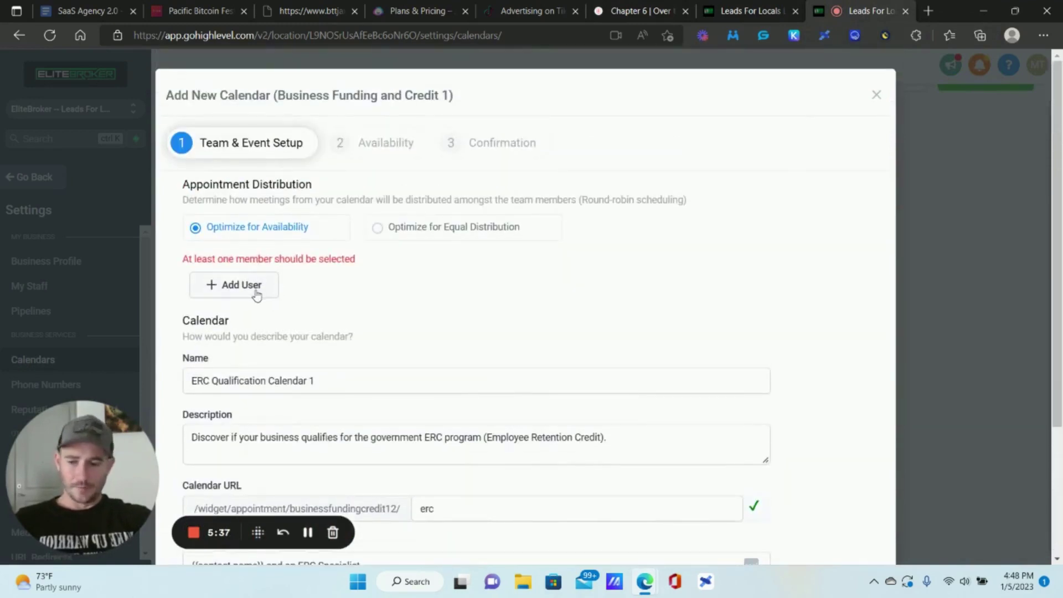
{"action": "left_click", "coordinate": [256, 290]}
{"action": "left_click", "coordinate": [277, 266]}
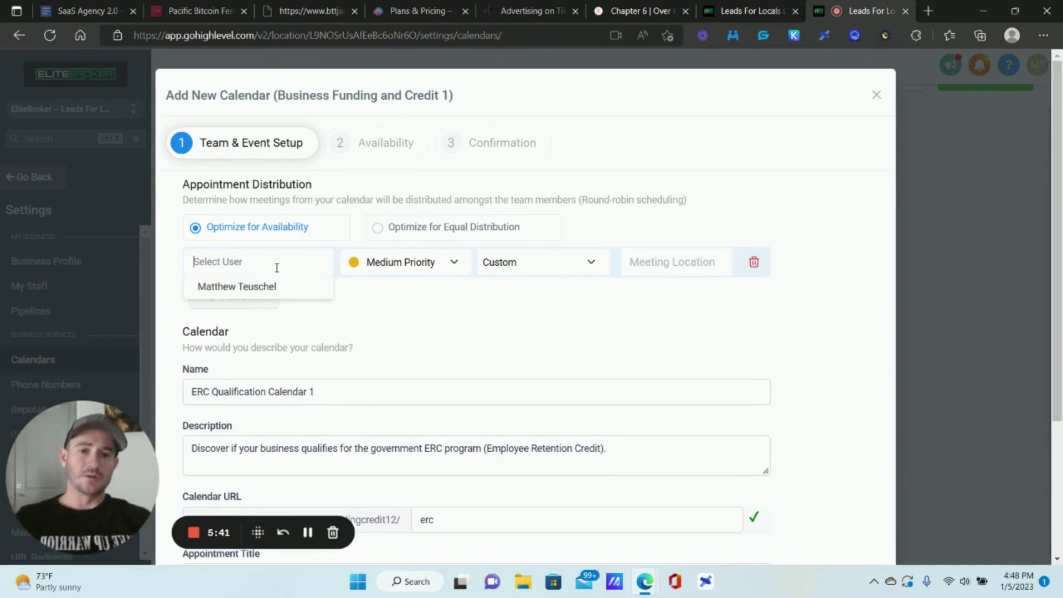
{"action": "left_click", "coordinate": [278, 287]}
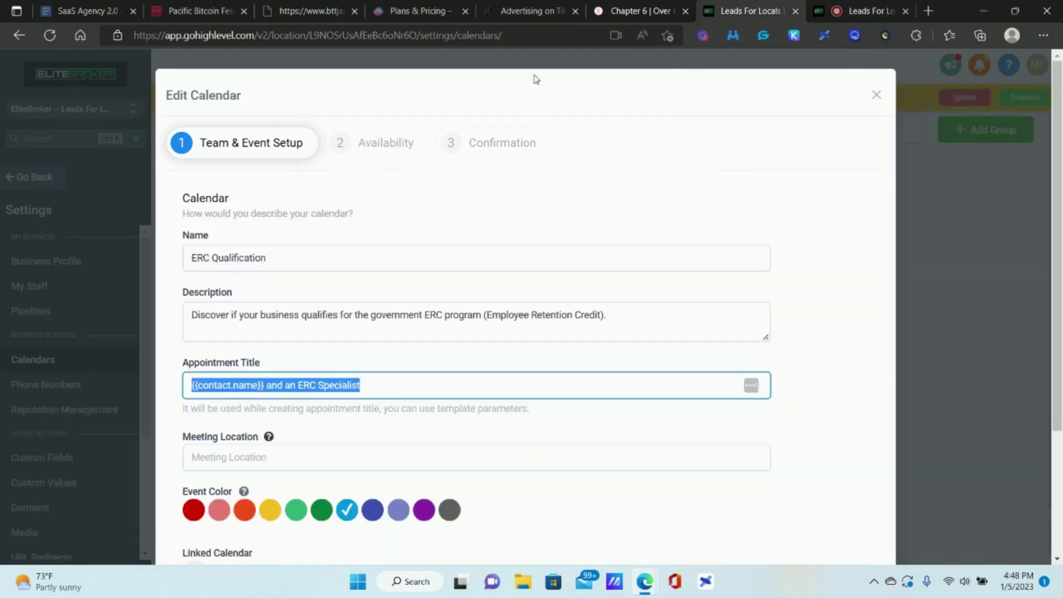
{"action": "left_click", "coordinate": [877, 94]}
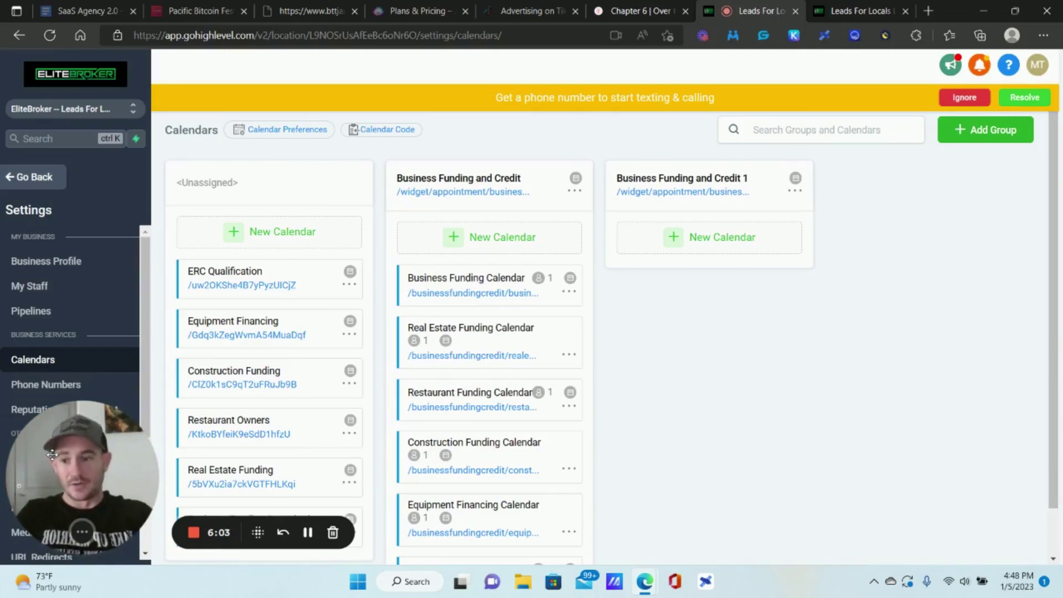
Open My Staff, dismiss the phone-number banner, and look over then close the Add Employee dialog.
{"action": "left_click", "coordinate": [56, 285]}
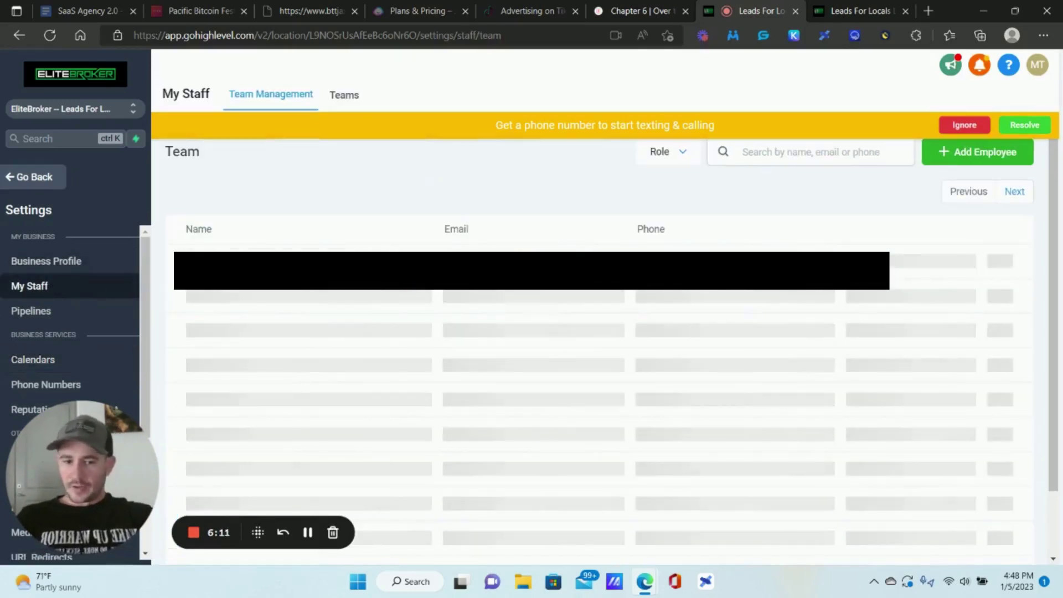
{"action": "left_click", "coordinate": [966, 126]}
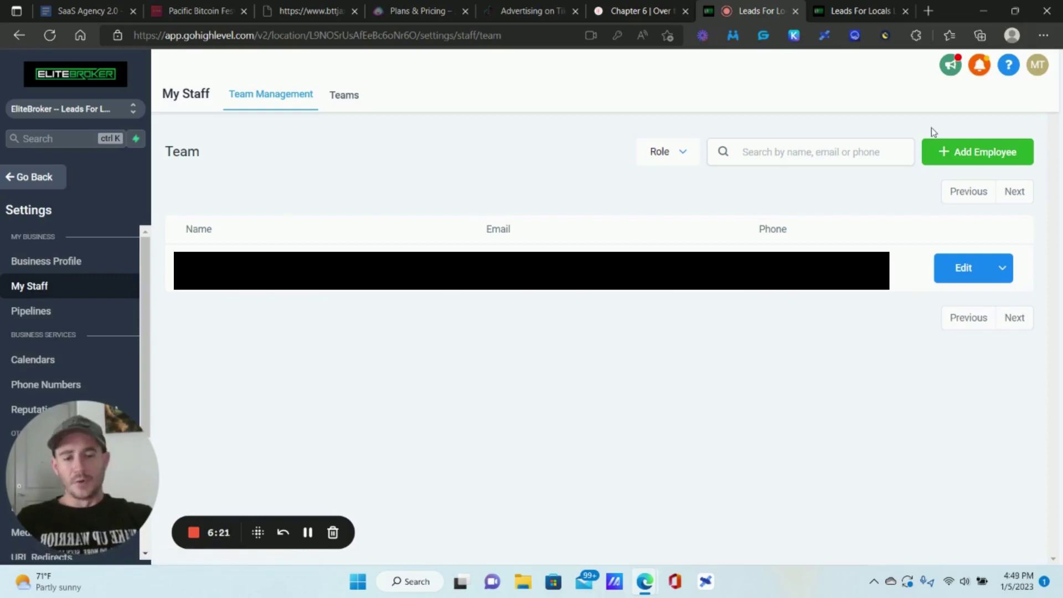
{"action": "left_click", "coordinate": [987, 159]}
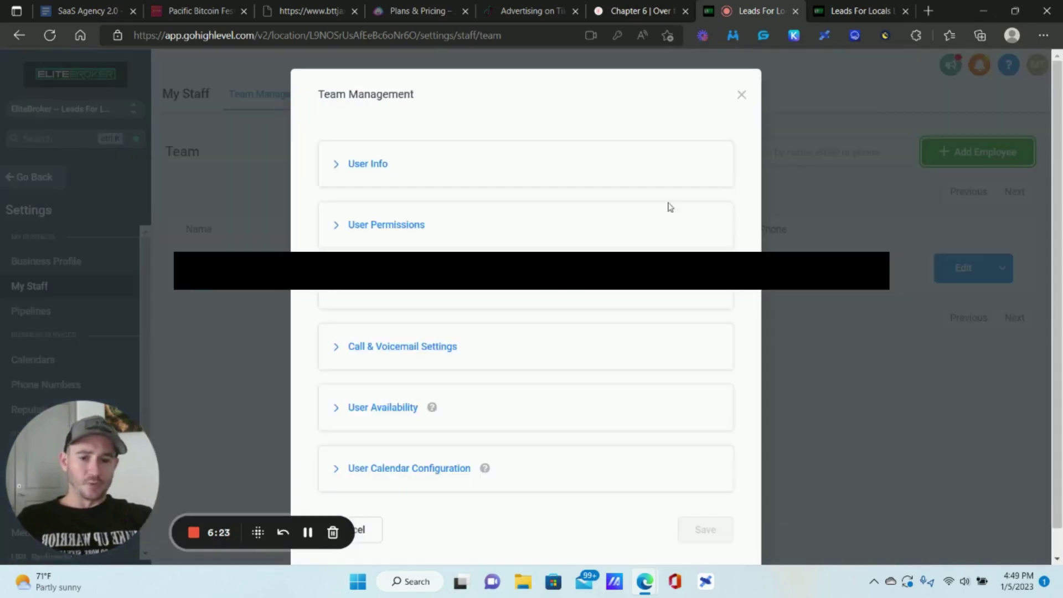
{"action": "left_click", "coordinate": [364, 165]}
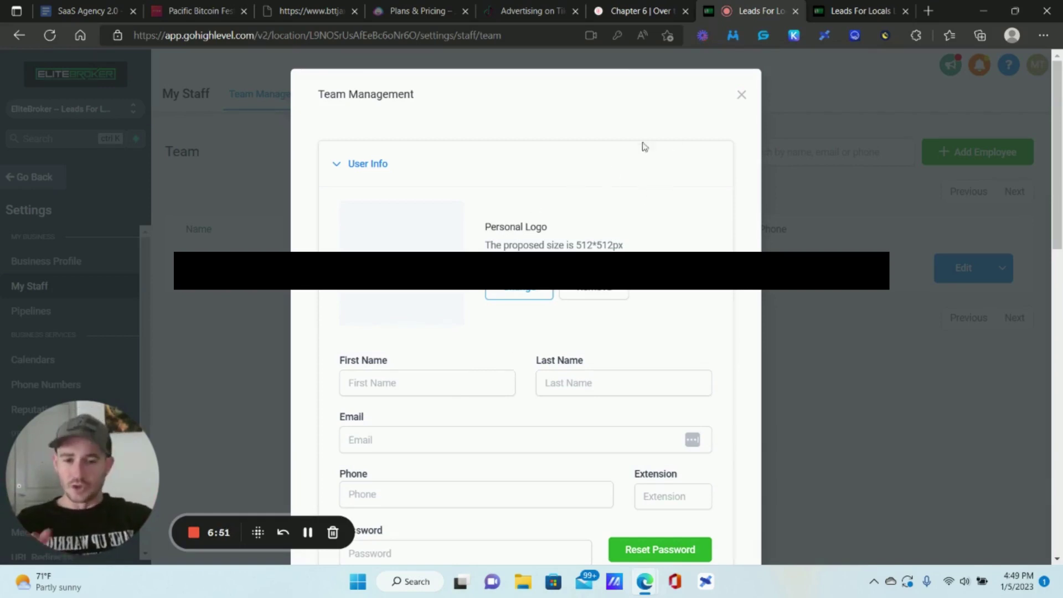
{"action": "left_click", "coordinate": [741, 95]}
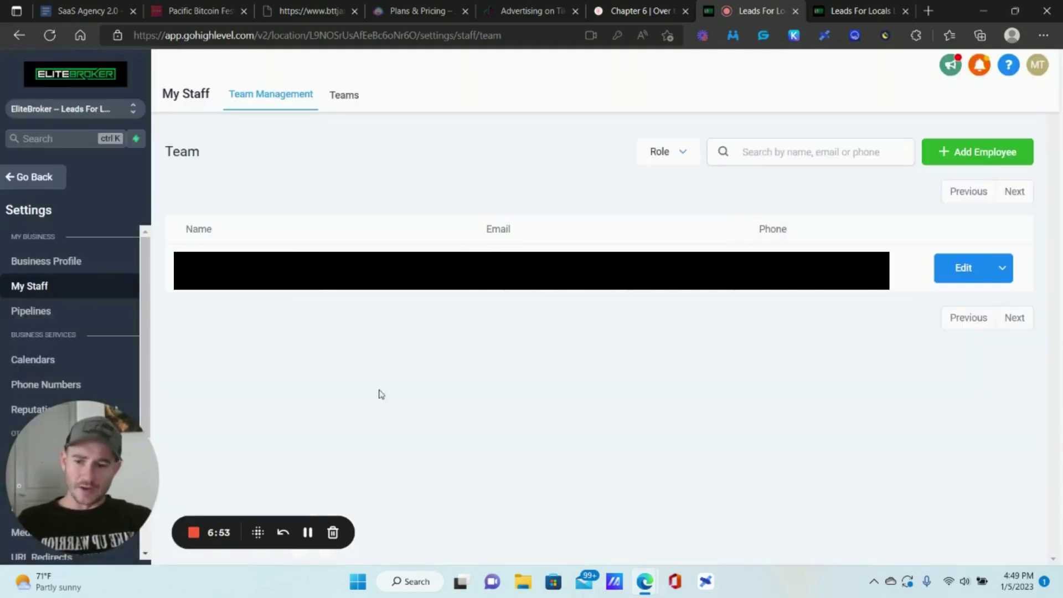
{"action": "scroll", "coordinate": [60, 308], "scroll_direction": "down", "scroll_amount": 3}
Return to the new calendar and save its team setup to reach Availability.
{"action": "left_click", "coordinate": [36, 259]}
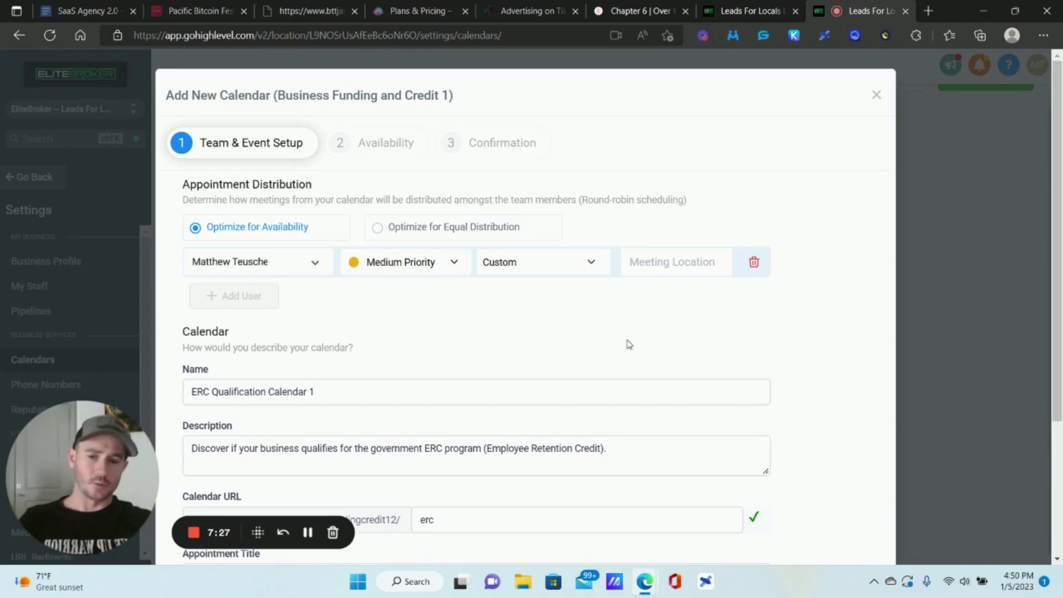
{"action": "scroll", "coordinate": [634, 335], "scroll_direction": "down", "scroll_amount": 3}
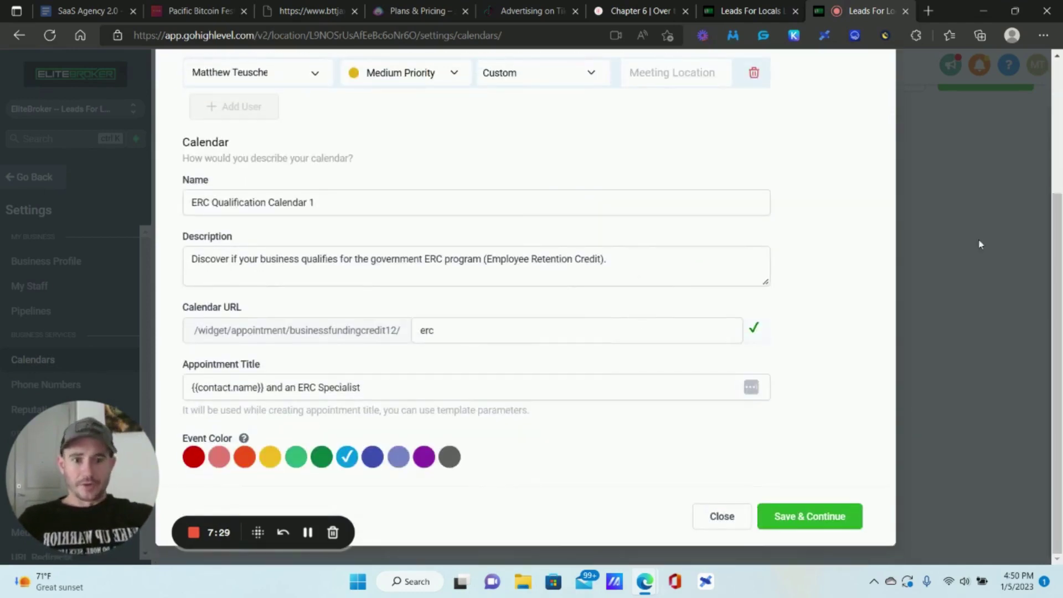
{"action": "left_click", "coordinate": [809, 516]}
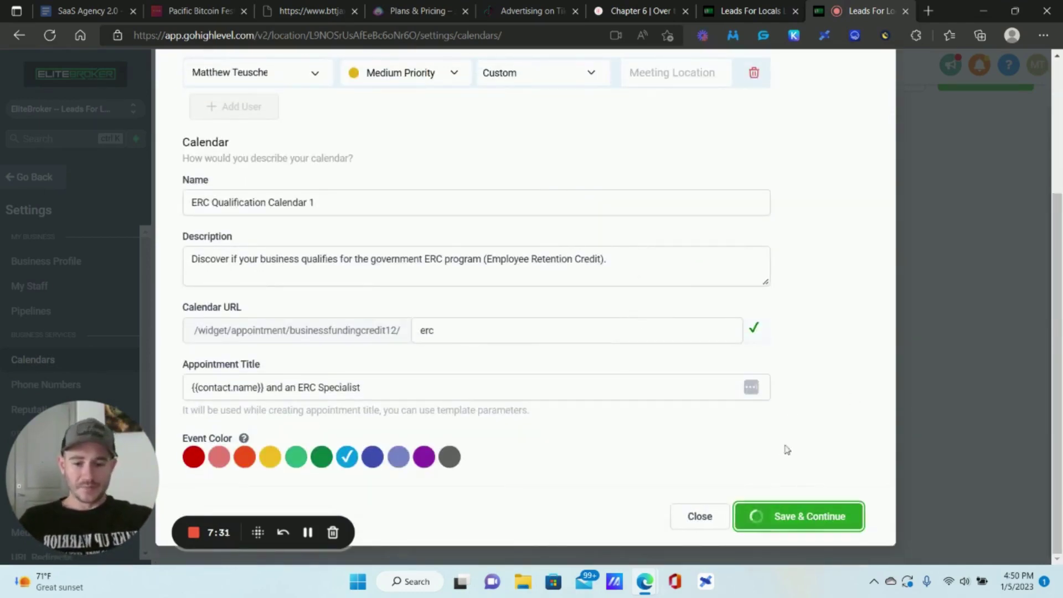
Set buffer 30, 8 appointments per day, 10-day date range and 1-day minimum notice.
{"action": "scroll", "coordinate": [643, 210], "scroll_direction": "up", "scroll_amount": 3}
{"action": "left_click", "coordinate": [643, 249]}
{"action": "type", "text": "30"}
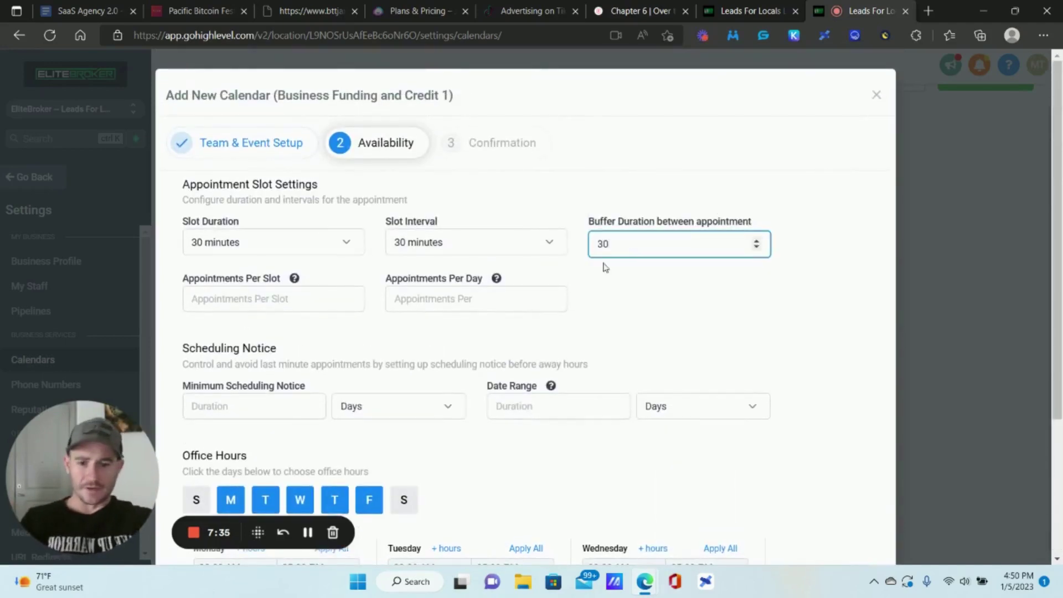
{"action": "left_click", "coordinate": [443, 299]}
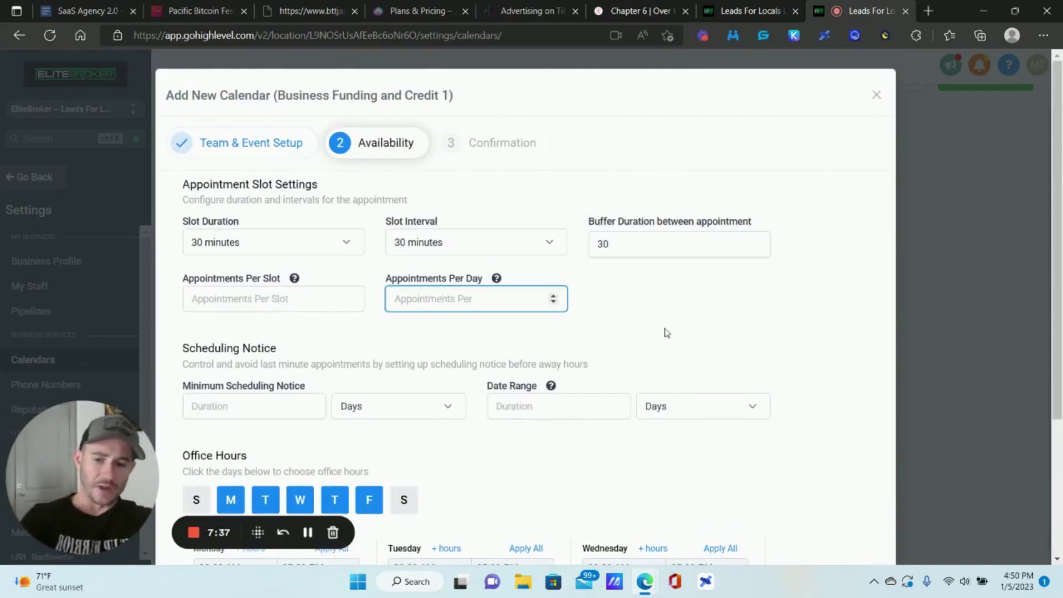
{"action": "type", "text": "8"}
{"action": "scroll", "coordinate": [600, 327], "scroll_direction": "down", "scroll_amount": 2}
{"action": "left_click", "coordinate": [561, 327]}
{"action": "type", "text": "10"}
{"action": "left_click", "coordinate": [248, 325]}
{"action": "type", "text": "1"}
{"action": "left_click", "coordinate": [507, 375]}
{"action": "scroll", "coordinate": [507, 376], "scroll_direction": "down", "scroll_amount": 3}
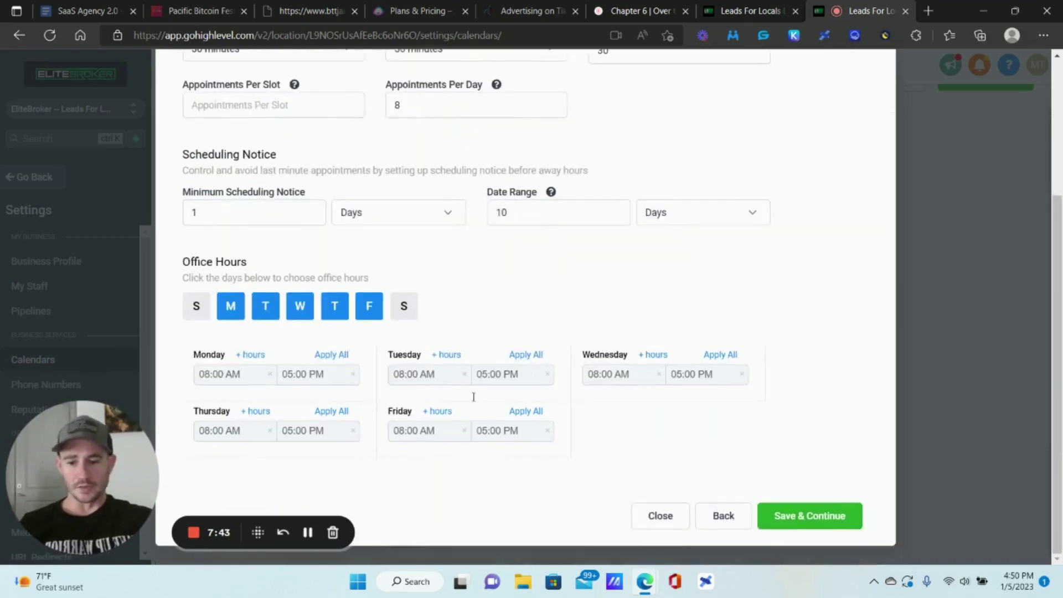
Save availability and check the custom form list on the Confirmation step without changing it.
{"action": "left_click", "coordinate": [836, 514]}
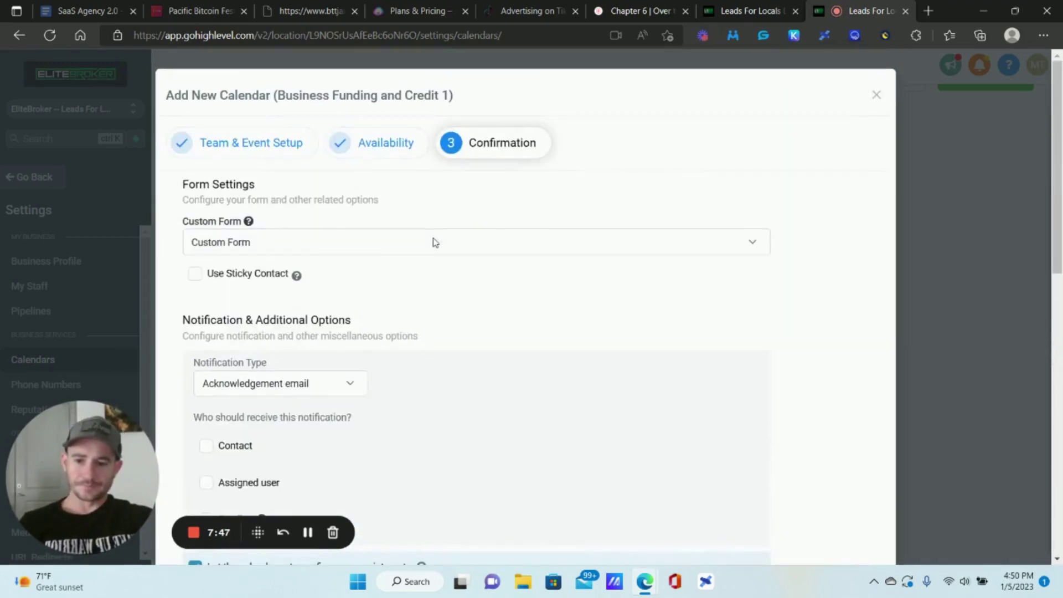
{"action": "left_click", "coordinate": [260, 245]}
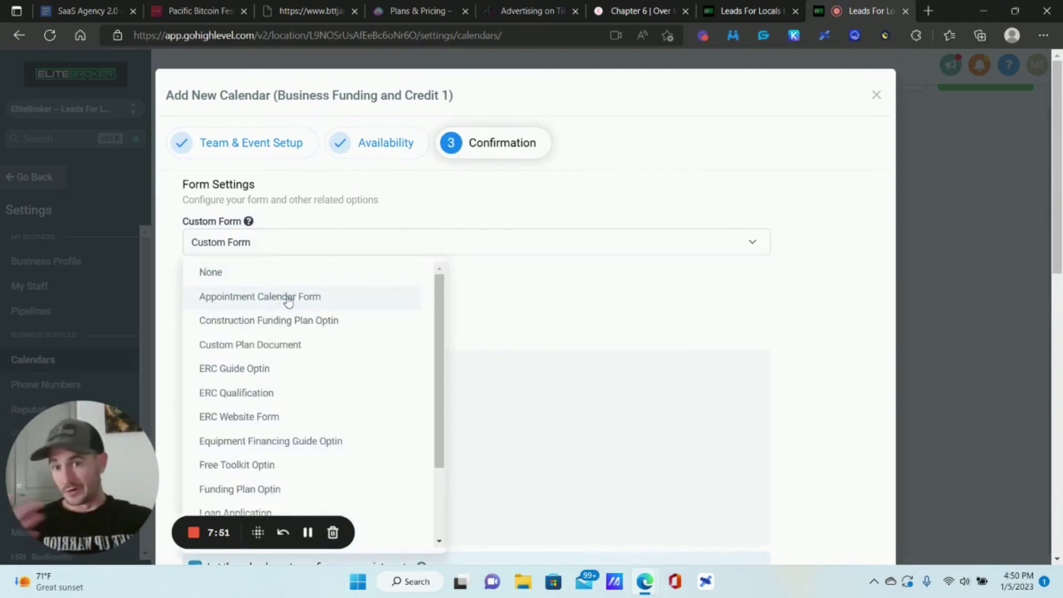
{"action": "left_click", "coordinate": [838, 265]}
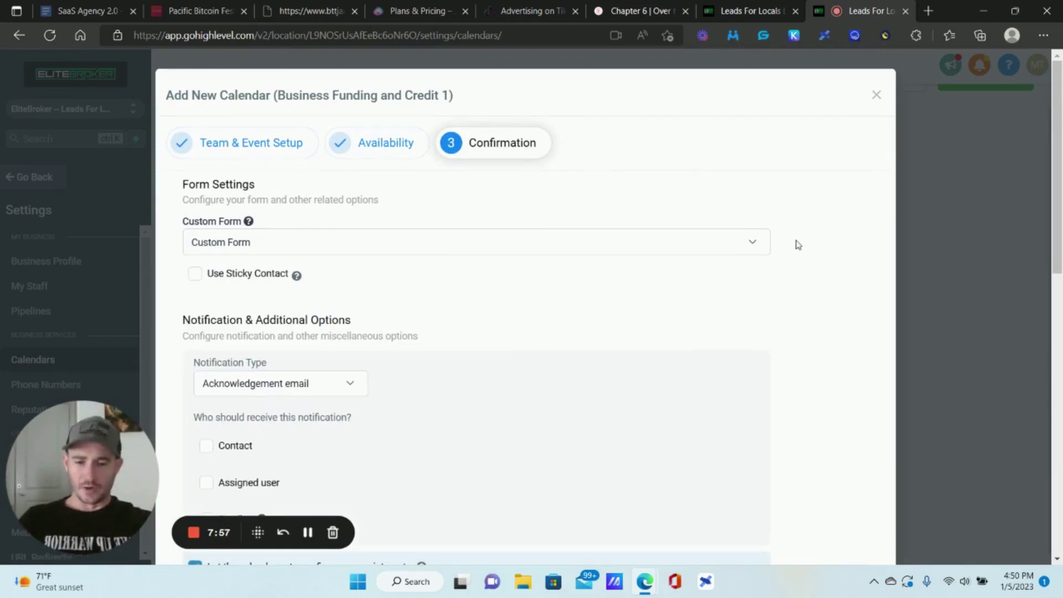
{"action": "scroll", "coordinate": [400, 240], "scroll_direction": "down", "scroll_amount": 1}
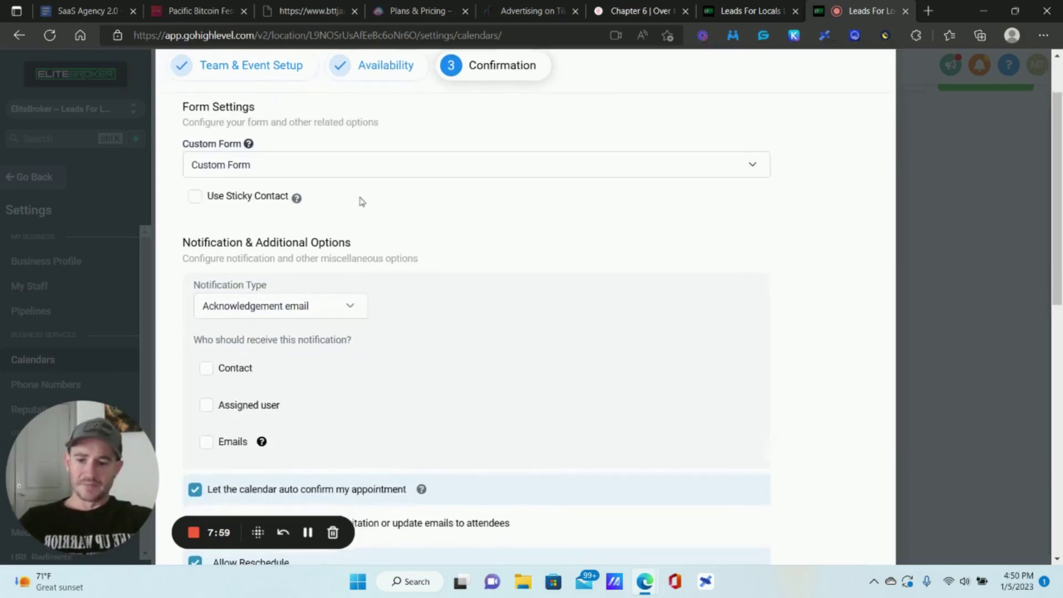
{"action": "scroll", "coordinate": [272, 412], "scroll_direction": "down", "scroll_amount": 1}
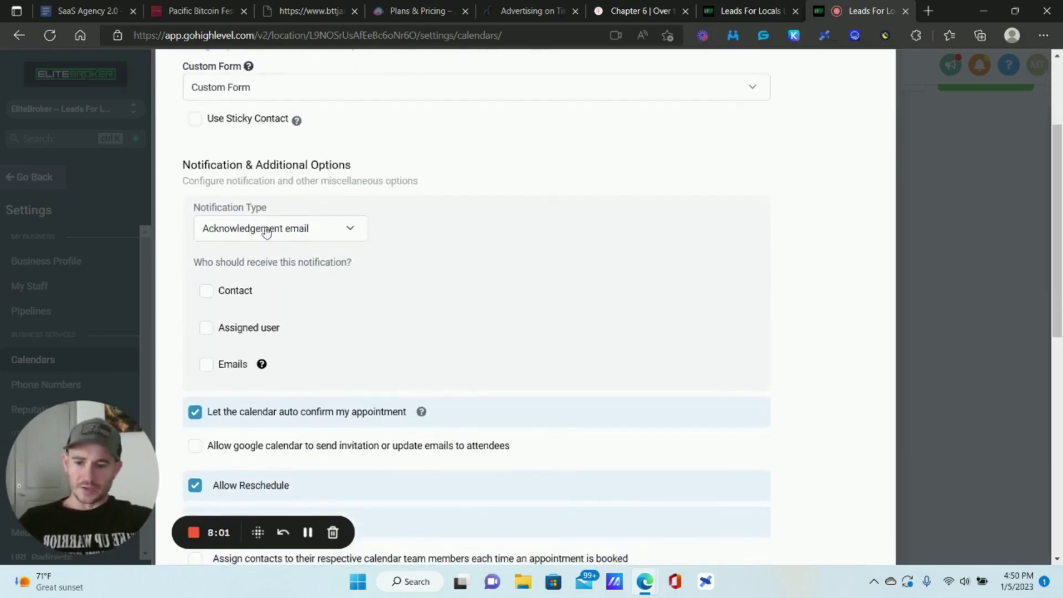
Send acknowledgement emails to the contact and an alert email address.
{"action": "left_click", "coordinate": [207, 293]}
{"action": "left_click", "coordinate": [206, 365]}
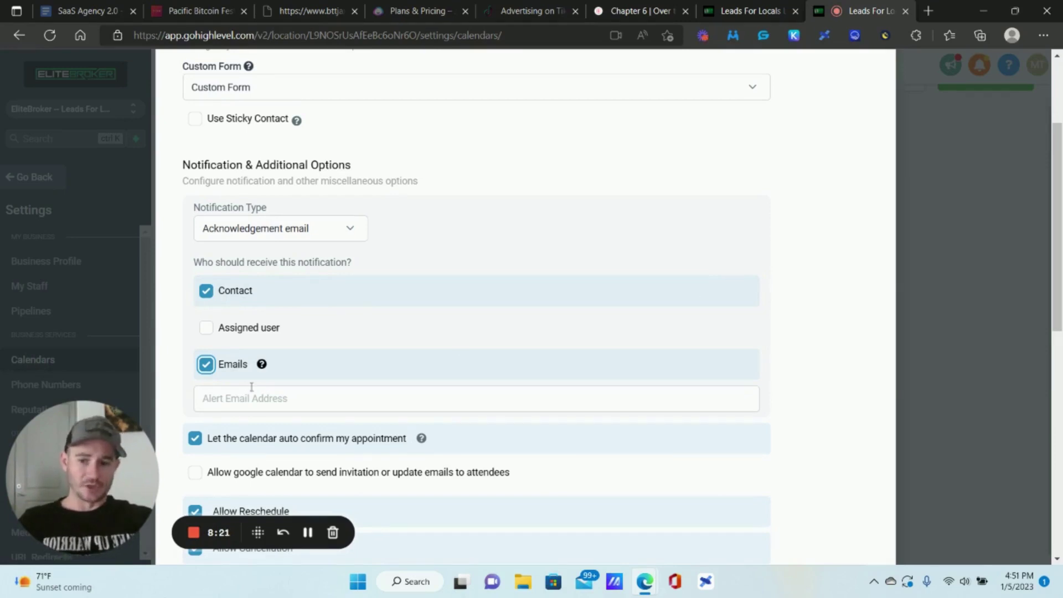
{"action": "scroll", "coordinate": [263, 393], "scroll_direction": "down", "scroll_amount": 1}
{"action": "left_click", "coordinate": [490, 319]}
{"action": "left_click", "coordinate": [826, 188]}
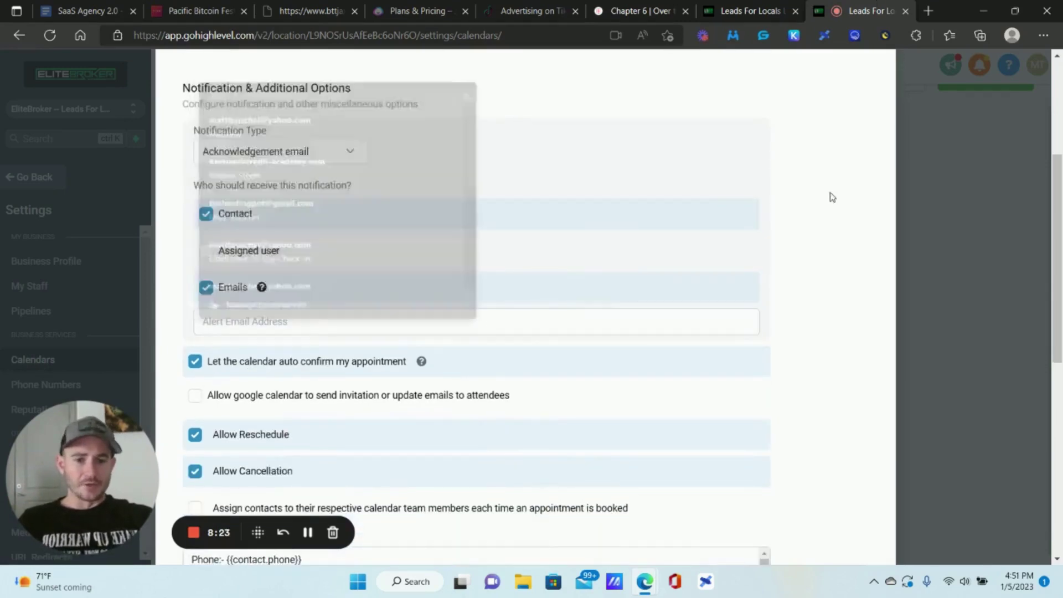
{"action": "left_click", "coordinate": [736, 7]}
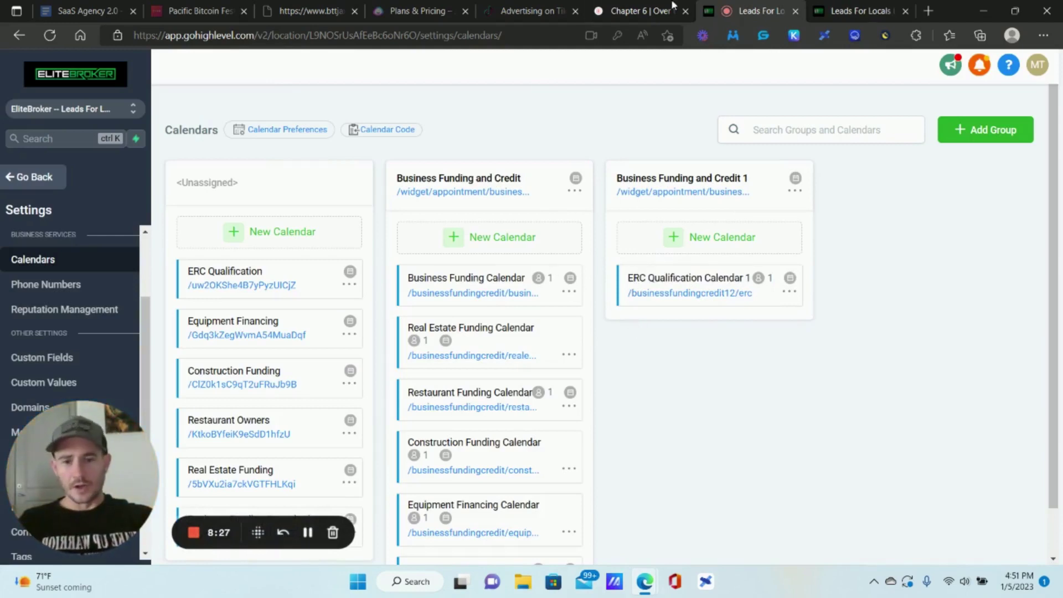
Copy the {{custom_values.personal_email}} alert address from the original ERC Qualification calendar's confirmation settings.
{"action": "left_click", "coordinate": [349, 284]}
{"action": "left_click", "coordinate": [370, 308]}
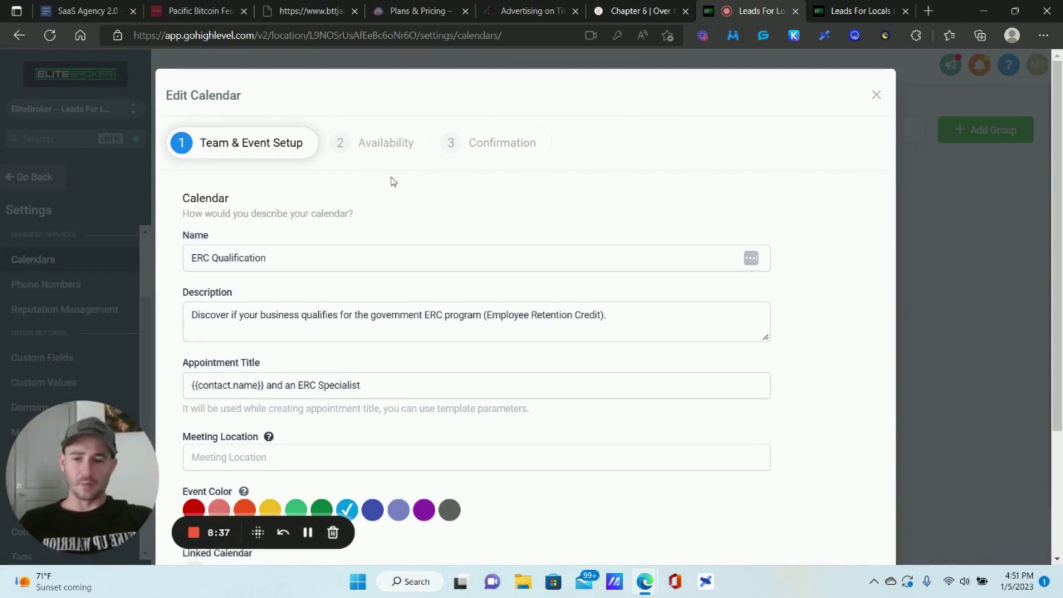
{"action": "double_click", "coordinate": [457, 307]}
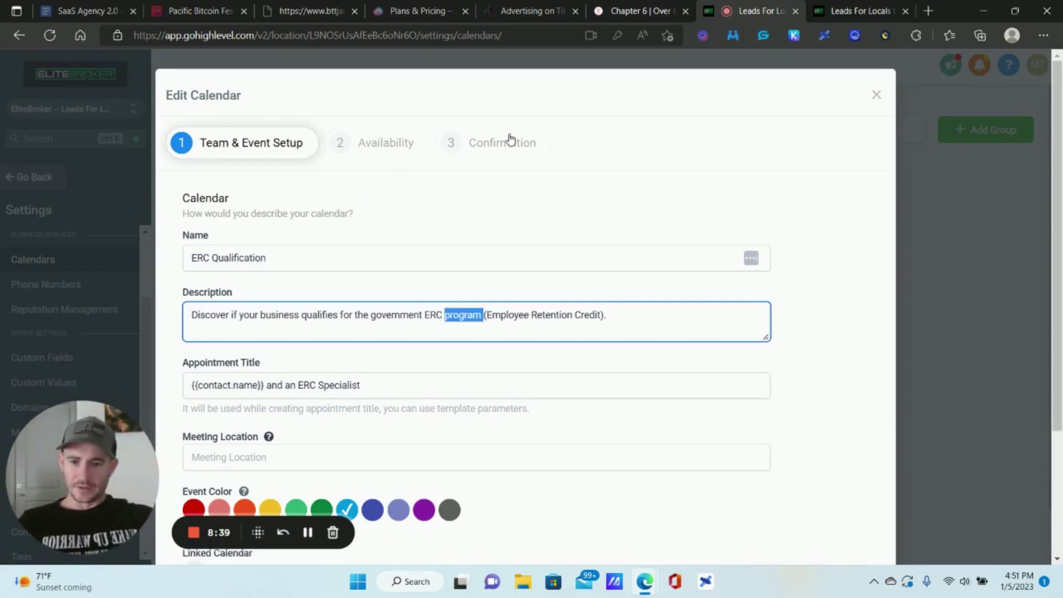
{"action": "left_click", "coordinate": [496, 145]}
{"action": "scroll", "coordinate": [318, 273], "scroll_direction": "down", "scroll_amount": 3}
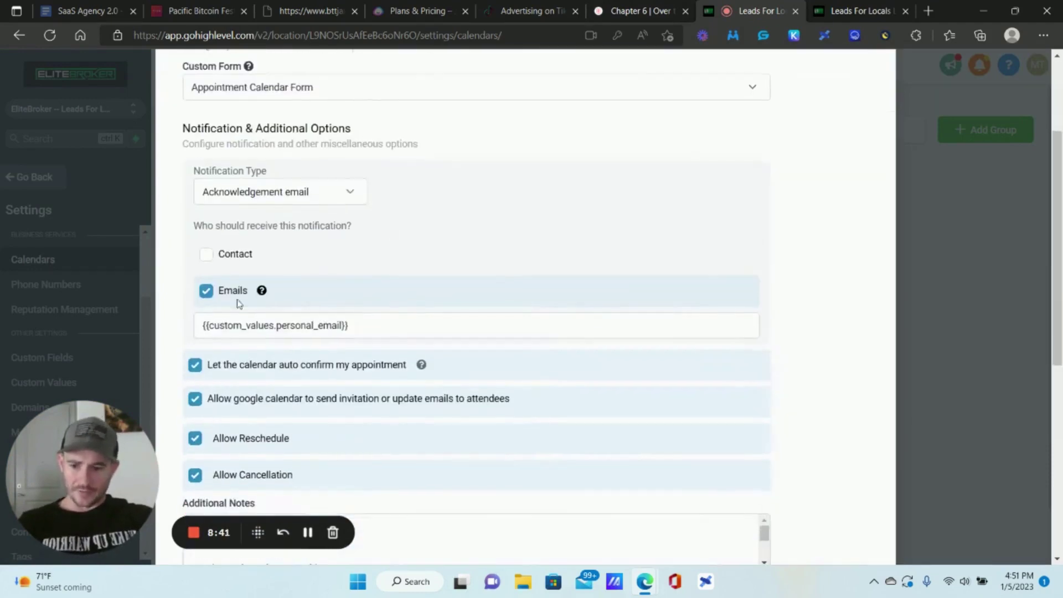
{"action": "triple_click", "coordinate": [257, 324]}
{"action": "key", "text": "ctrl+c"}
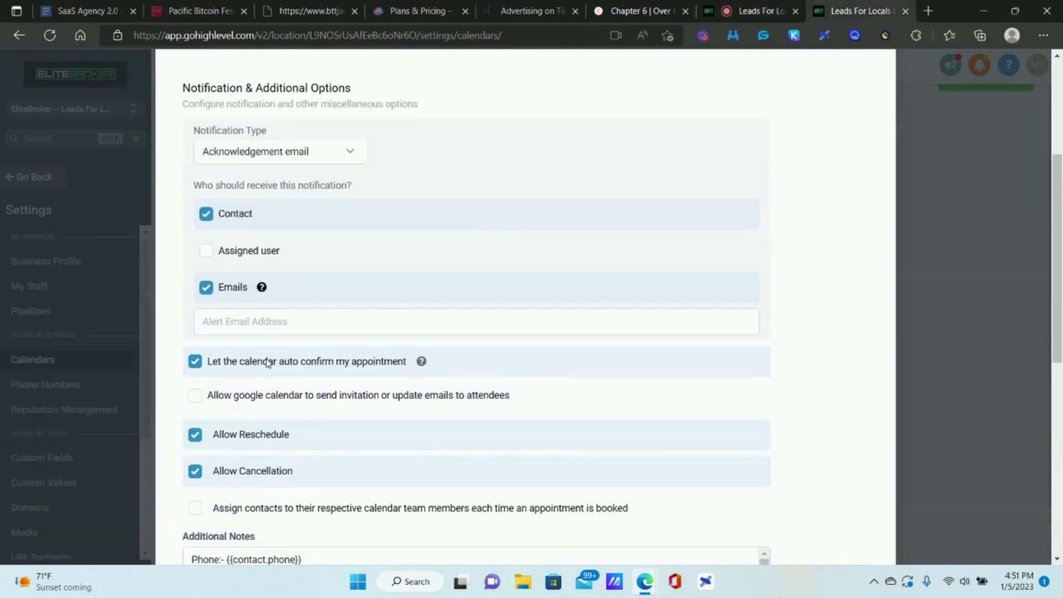
Paste {{custom_values.personal_email}} into the copied calendar's Alert Email Address.
{"action": "left_click", "coordinate": [269, 321]}
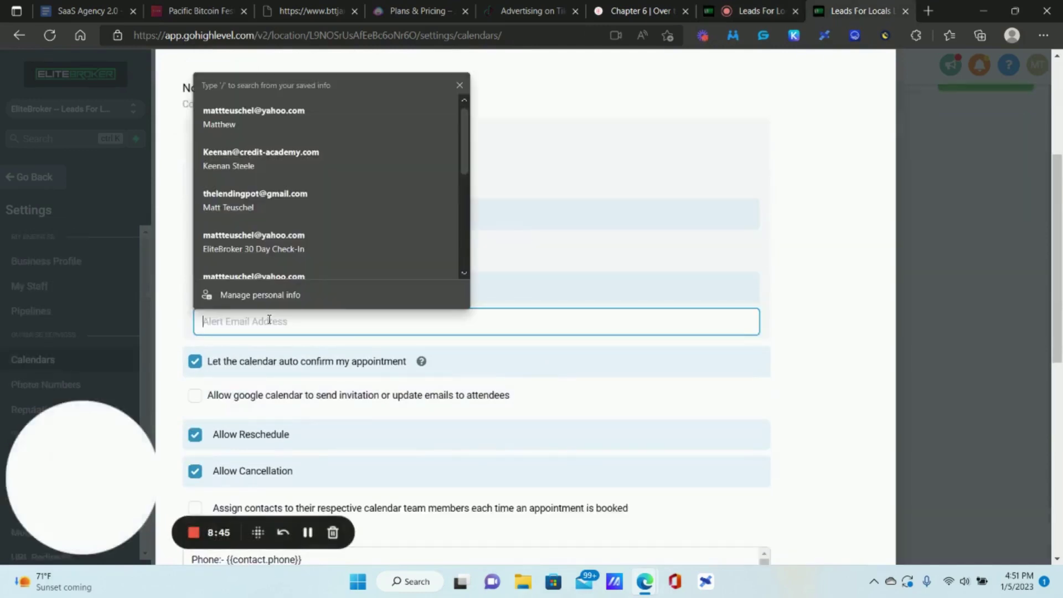
{"action": "key", "text": "ctrl+v"}
{"action": "left_click", "coordinate": [821, 282]}
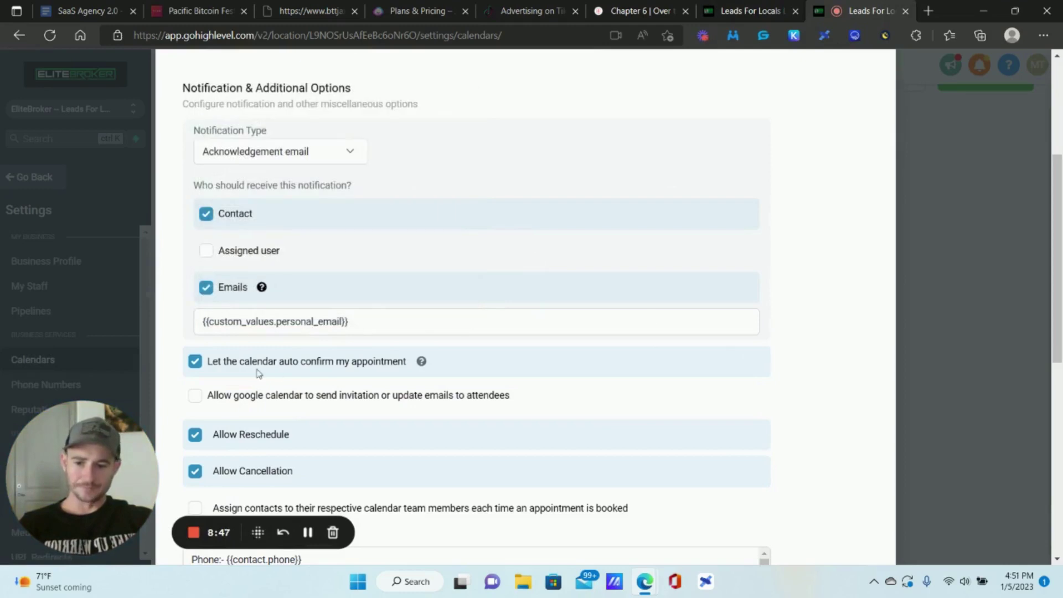
Enable Google Calendar invites, assignment to calendar team members, and skipping already-assigned contacts.
{"action": "left_click", "coordinate": [195, 395]}
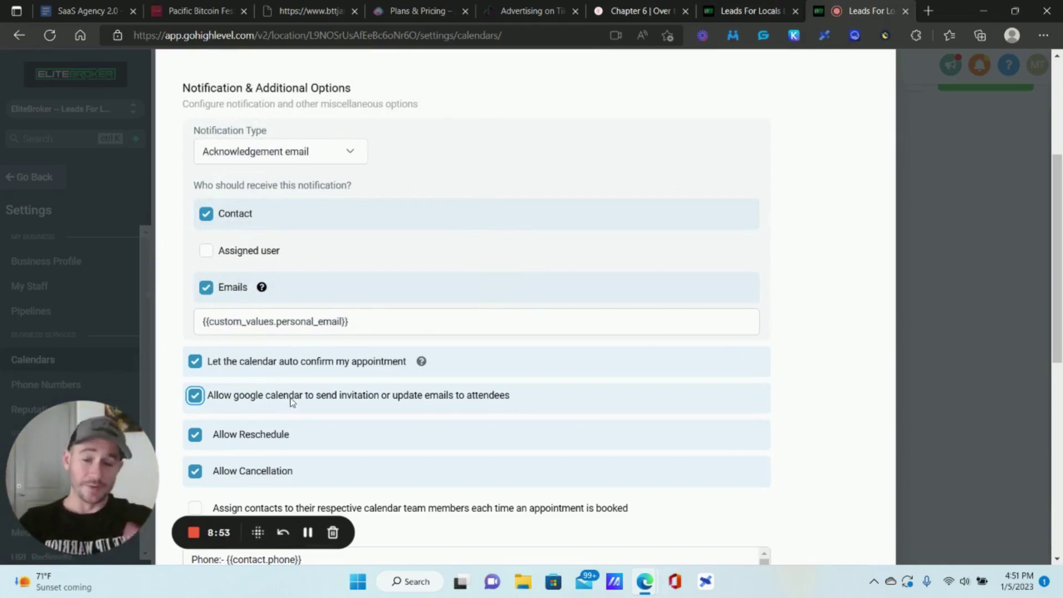
{"action": "scroll", "coordinate": [576, 422], "scroll_direction": "down", "scroll_amount": 3}
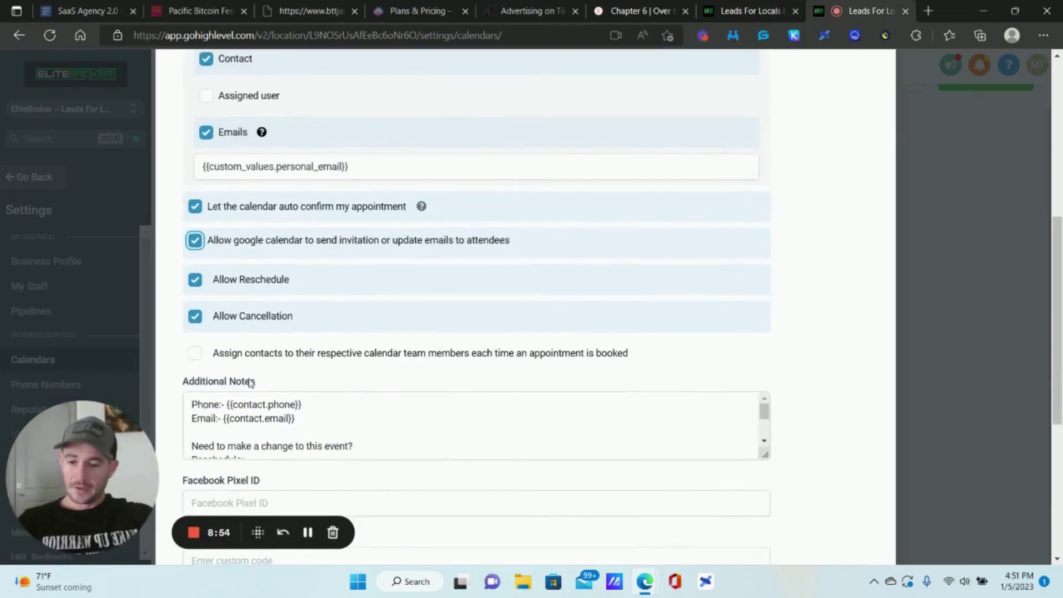
{"action": "left_click", "coordinate": [196, 355]}
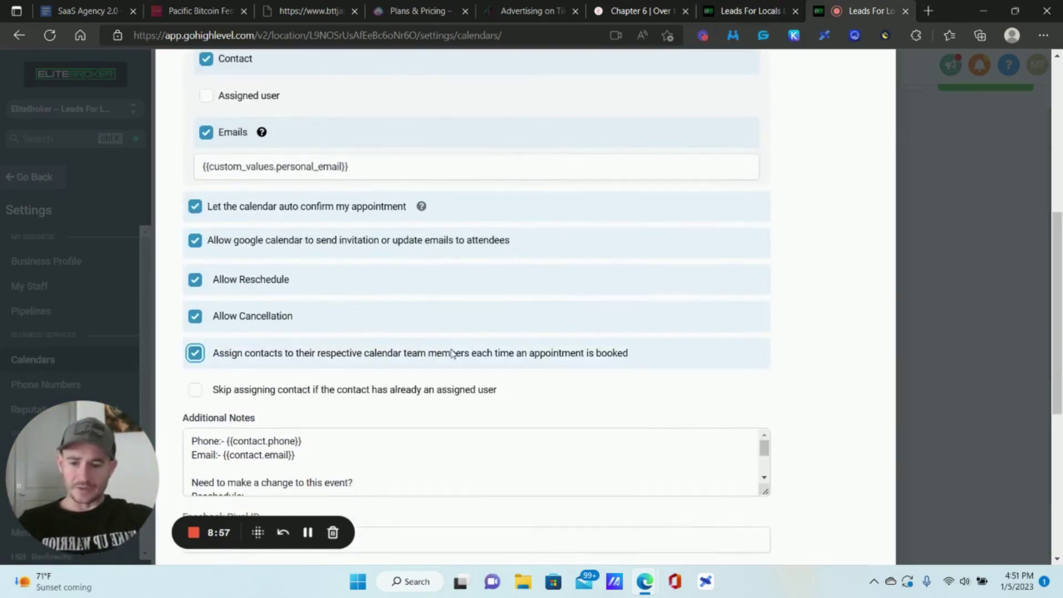
{"action": "left_click", "coordinate": [195, 391]}
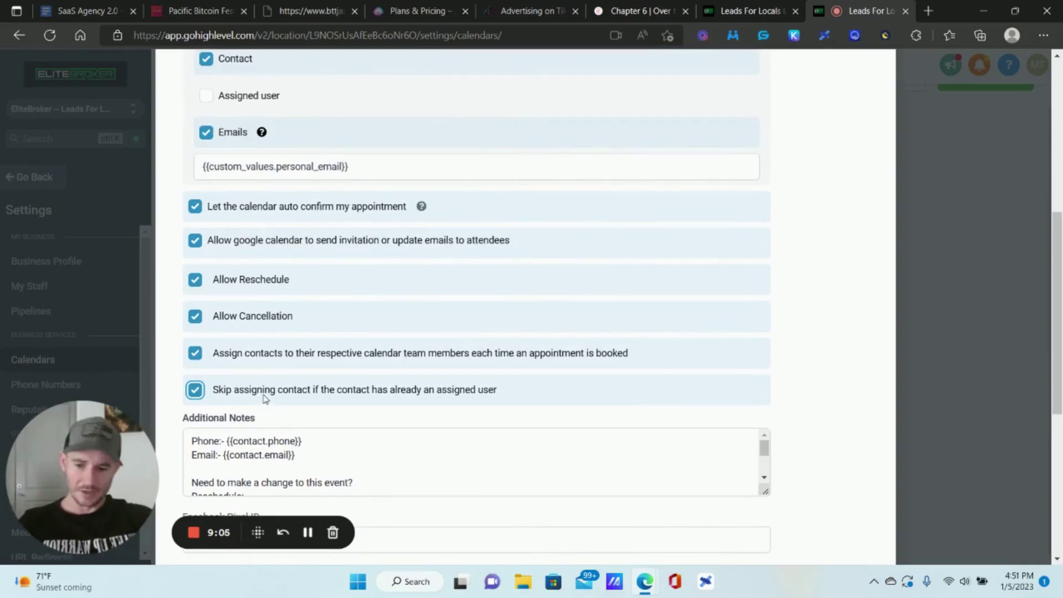
Scroll to the default thank-you message and return to the original calendar's tab.
{"action": "scroll", "coordinate": [382, 353], "scroll_direction": "down", "scroll_amount": 3}
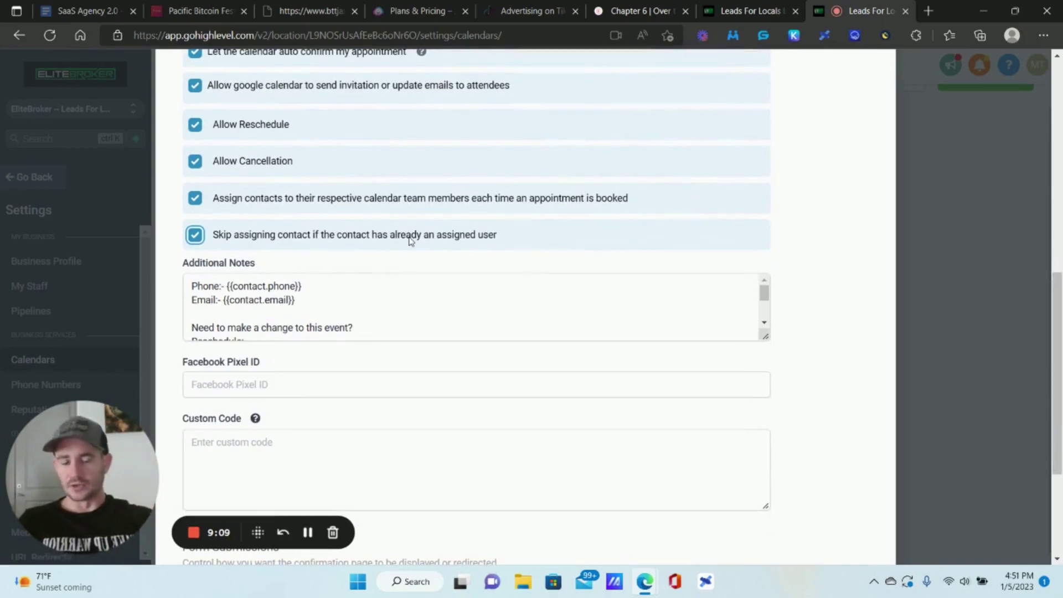
{"action": "scroll", "coordinate": [410, 239], "scroll_direction": "down", "scroll_amount": 4}
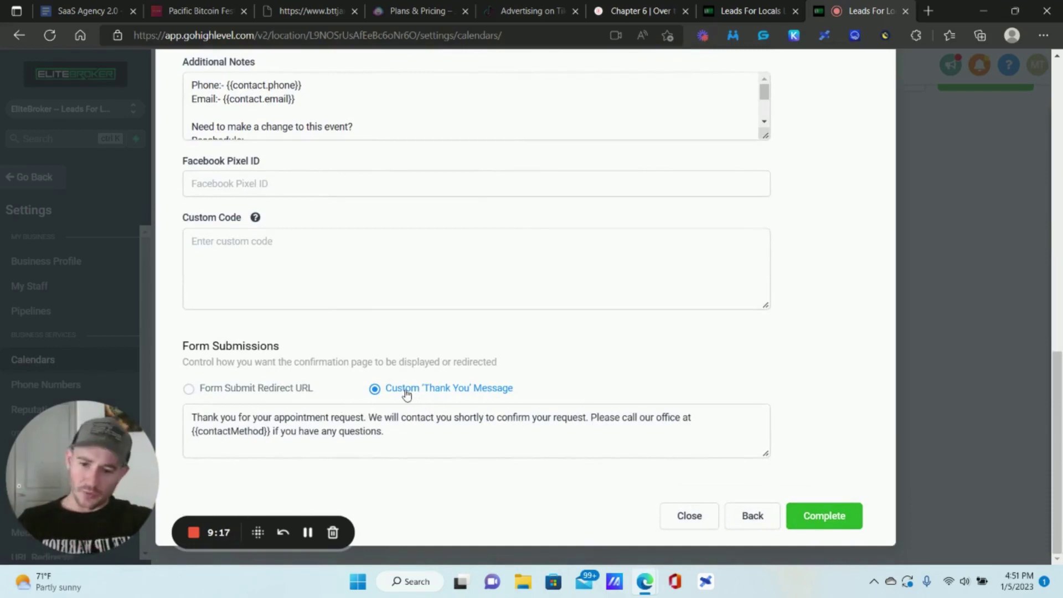
{"action": "left_click_drag", "start_coordinate": [477, 434], "coordinate": [322, 416]}
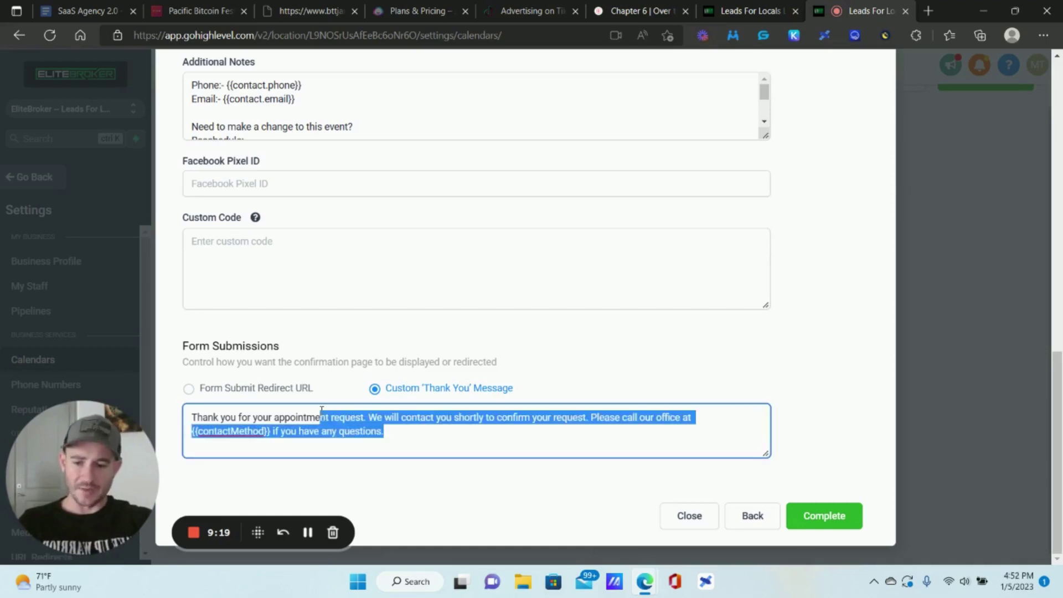
{"action": "left_click", "coordinate": [727, 7]}
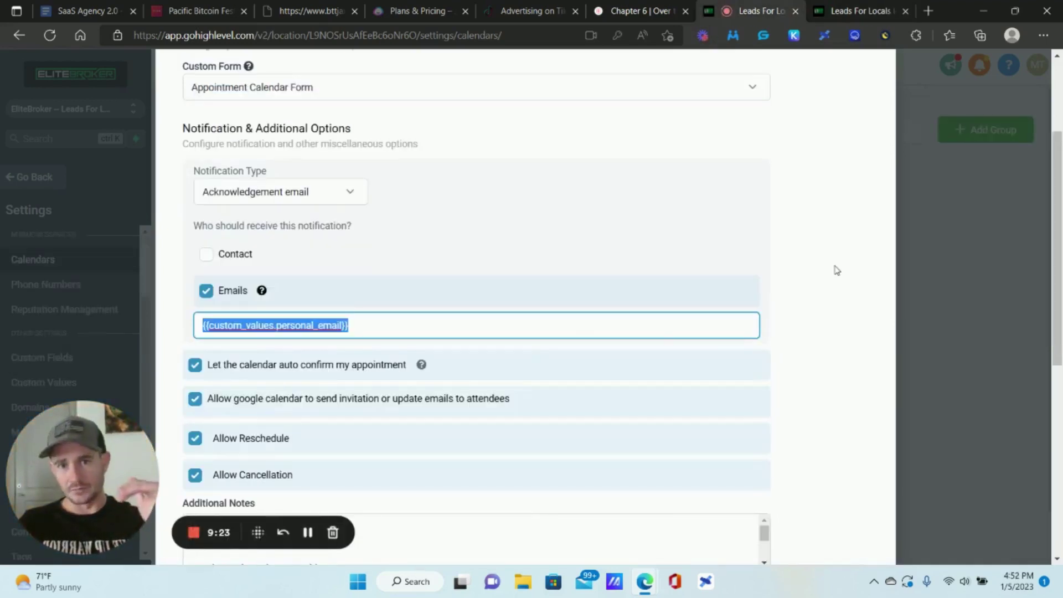
Select the original calendar's redirect URL value, {{custom_values.erc_appointment_confirmation}}.
{"action": "scroll", "coordinate": [836, 269], "scroll_direction": "down", "scroll_amount": 7}
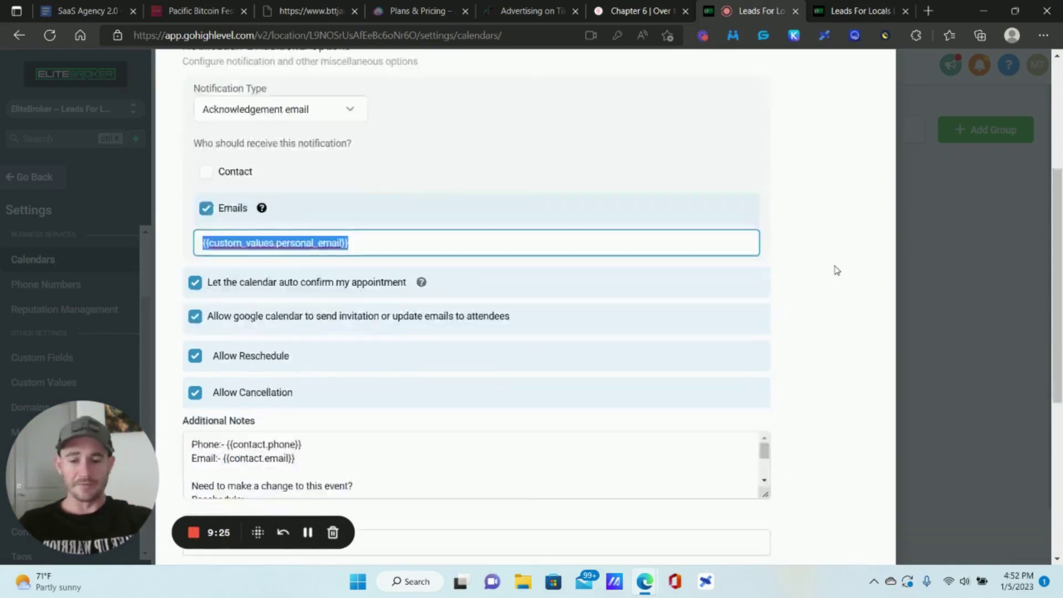
{"action": "double_click", "coordinate": [311, 444]}
{"action": "key", "text": "ctrl+a"}
{"action": "key", "text": "ctrl+c"}
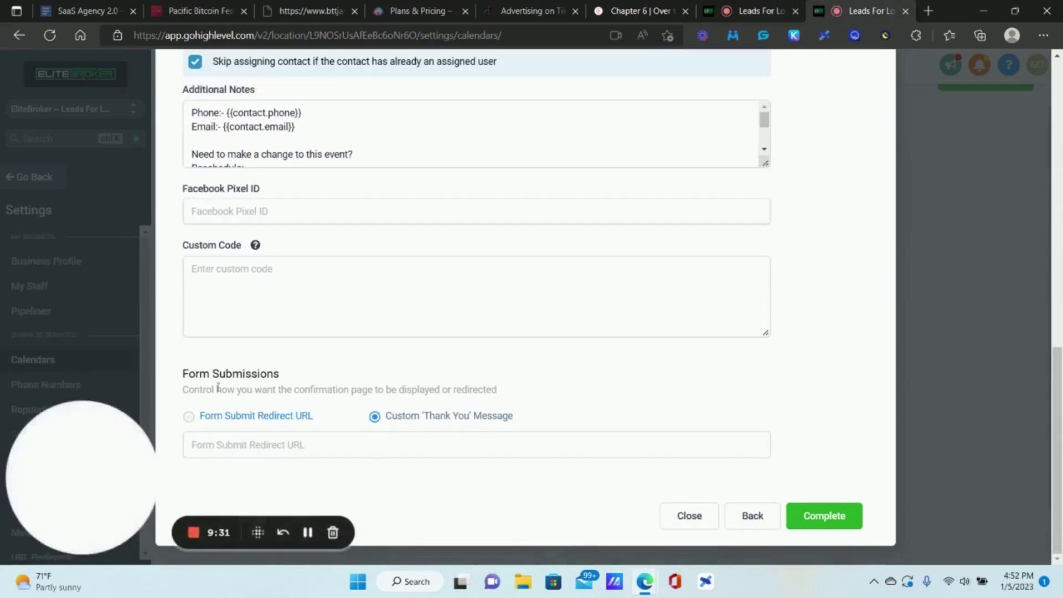
Set the copy's Form Submit Redirect URL to {{custom_values.erc_appointment_confirmation}} and complete the calendar.
{"action": "left_click", "coordinate": [240, 415]}
{"action": "left_click", "coordinate": [279, 444]}
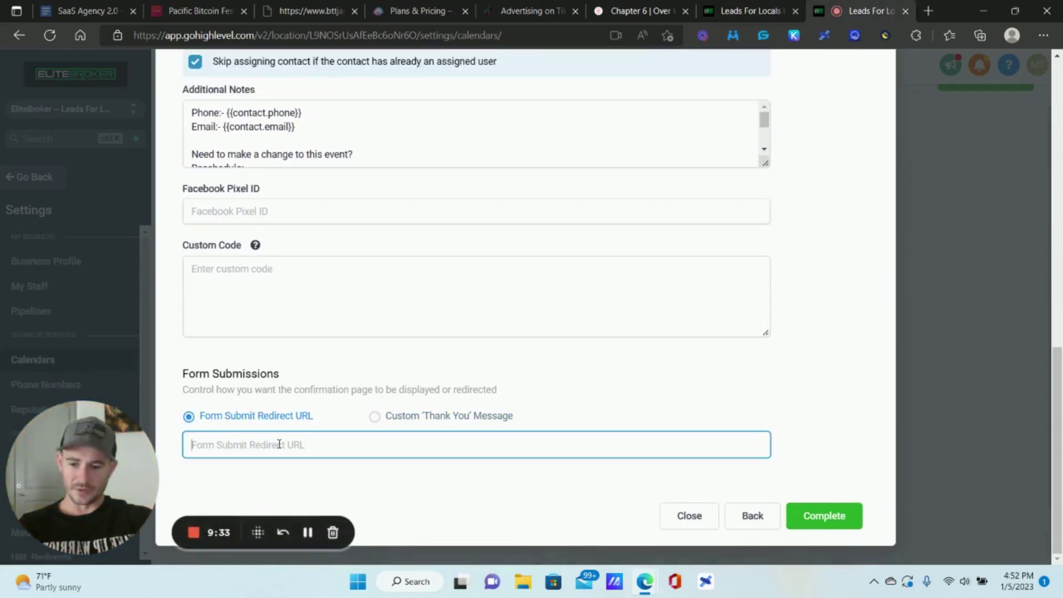
{"action": "key", "text": "ctrl+v"}
{"action": "left_click", "coordinate": [826, 309]}
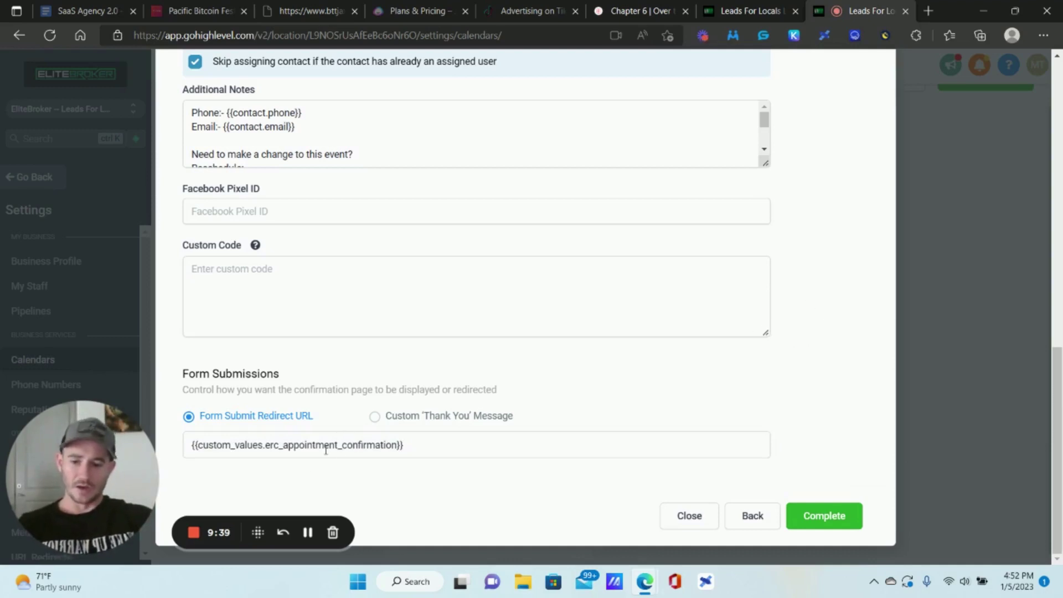
{"action": "left_click", "coordinate": [853, 523]}
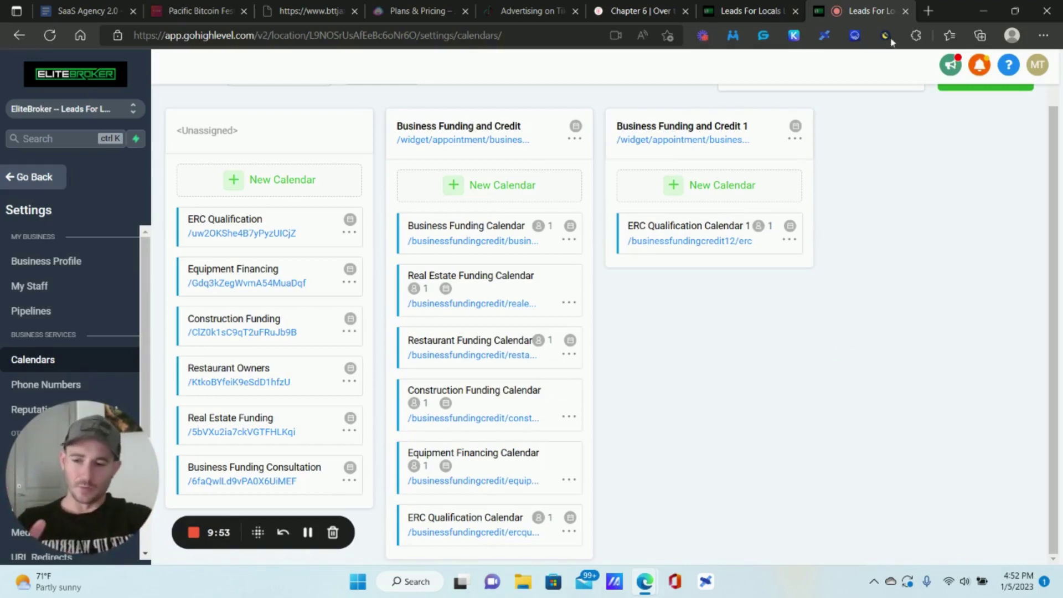
Go to My Staff, switch to the Leads For Locals LLC sub-account, and reach its profile settings.
{"action": "left_click", "coordinate": [51, 287]}
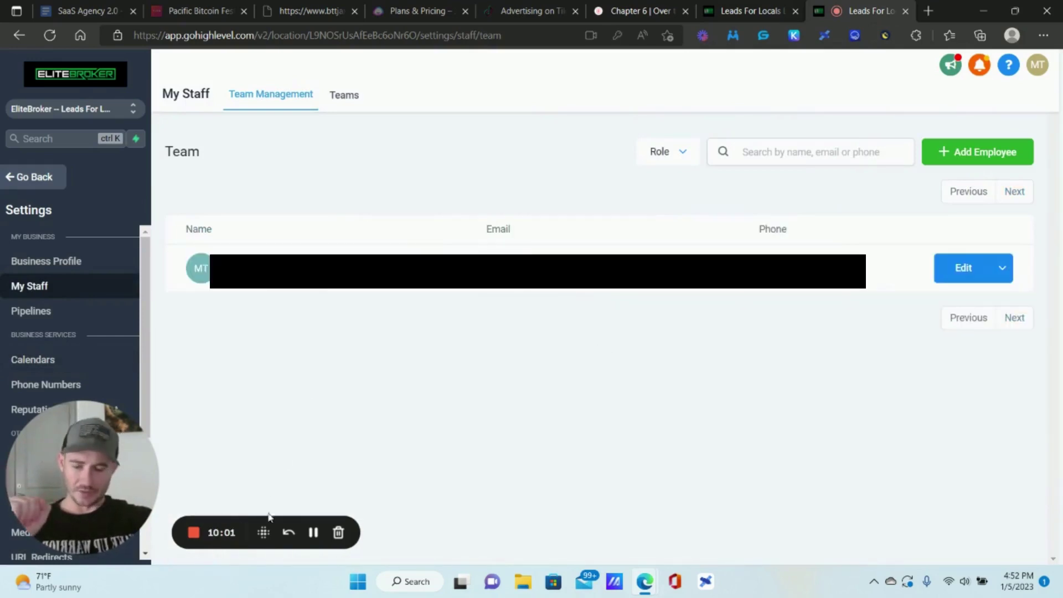
{"action": "left_click", "coordinate": [314, 532]}
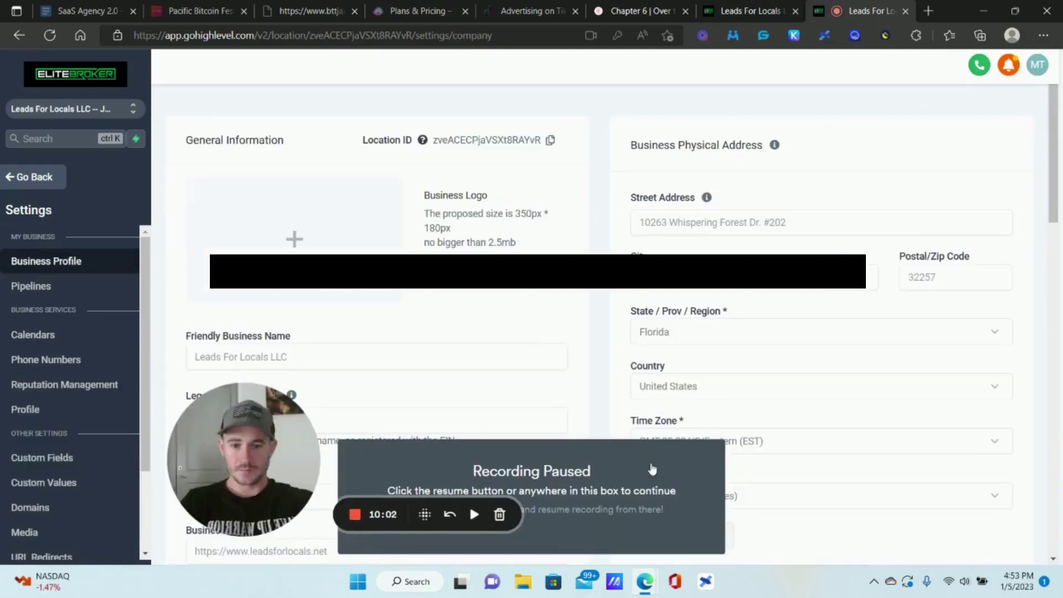
{"action": "left_click", "coordinate": [652, 470]}
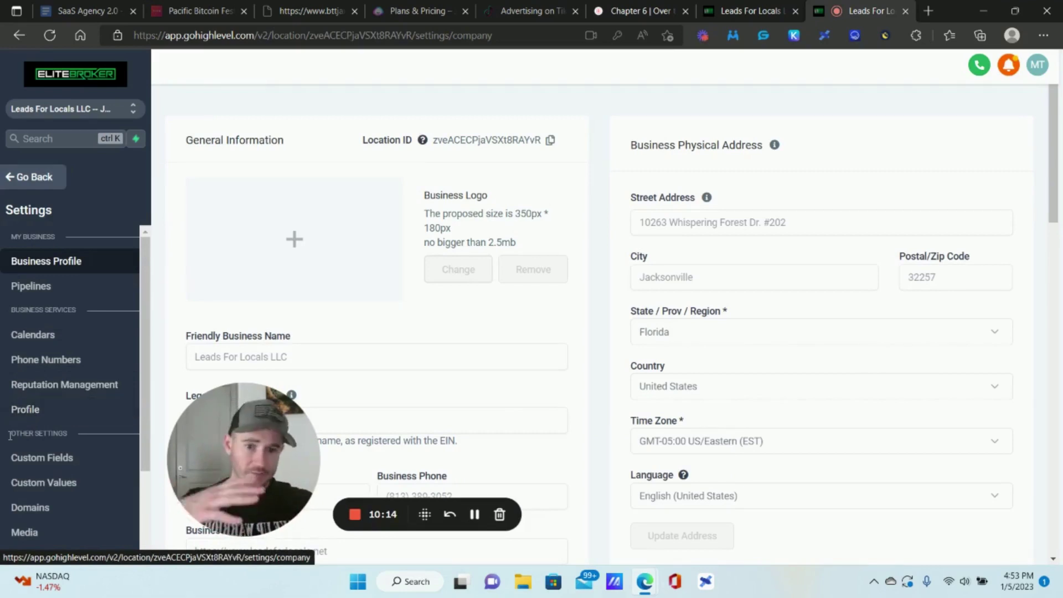
Open the personal Profile settings and scroll down to Integrations and Calendar Configuration.
{"action": "left_click", "coordinate": [31, 410]}
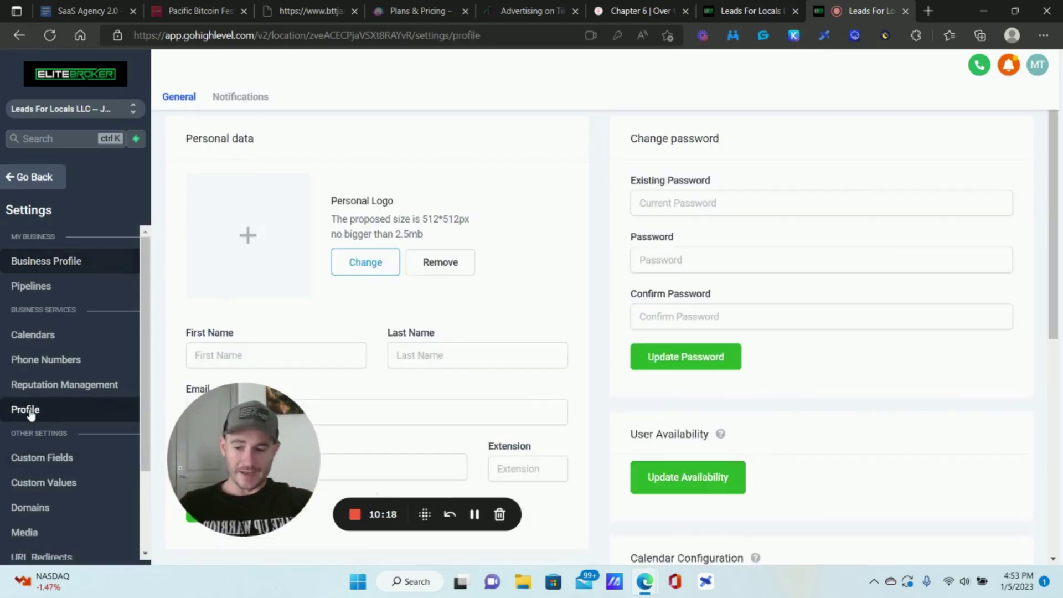
{"action": "left_click_drag", "start_coordinate": [180, 457], "coordinate": [25, 475]}
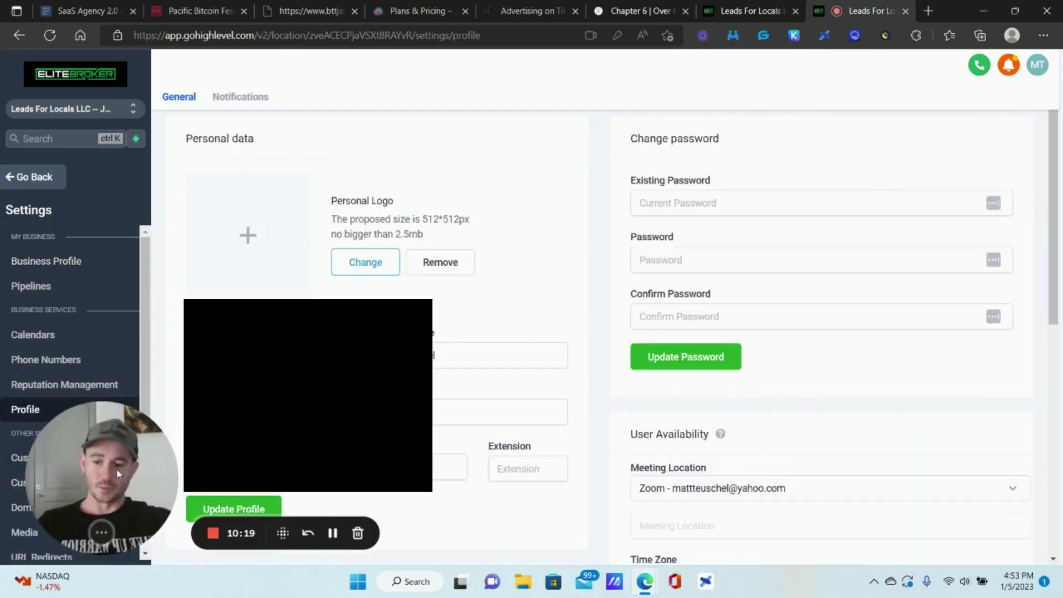
{"action": "scroll", "coordinate": [619, 294], "scroll_direction": "down", "scroll_amount": 10}
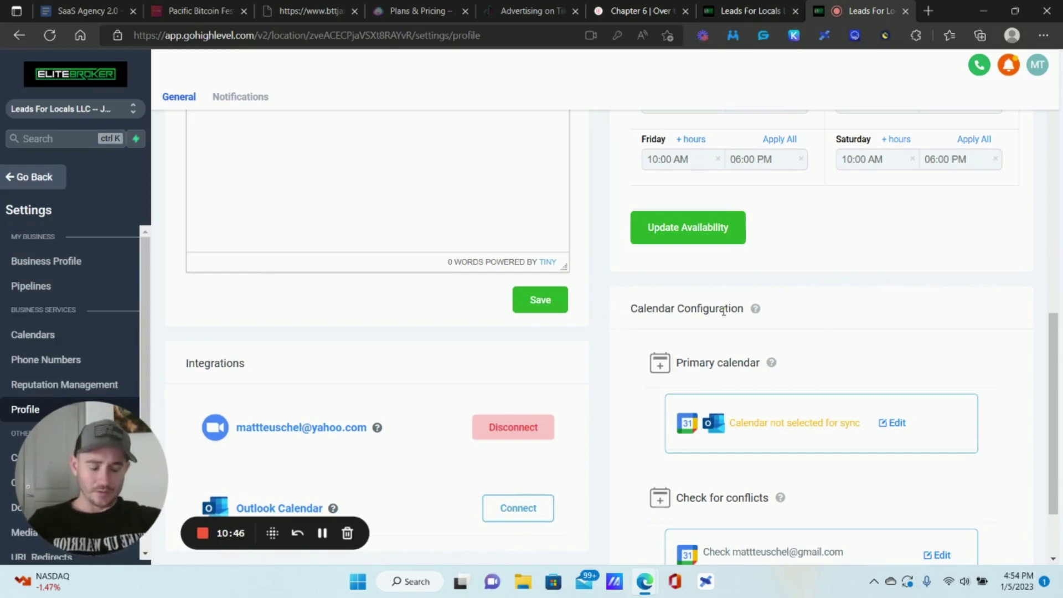
{"action": "left_click", "coordinate": [897, 424]}
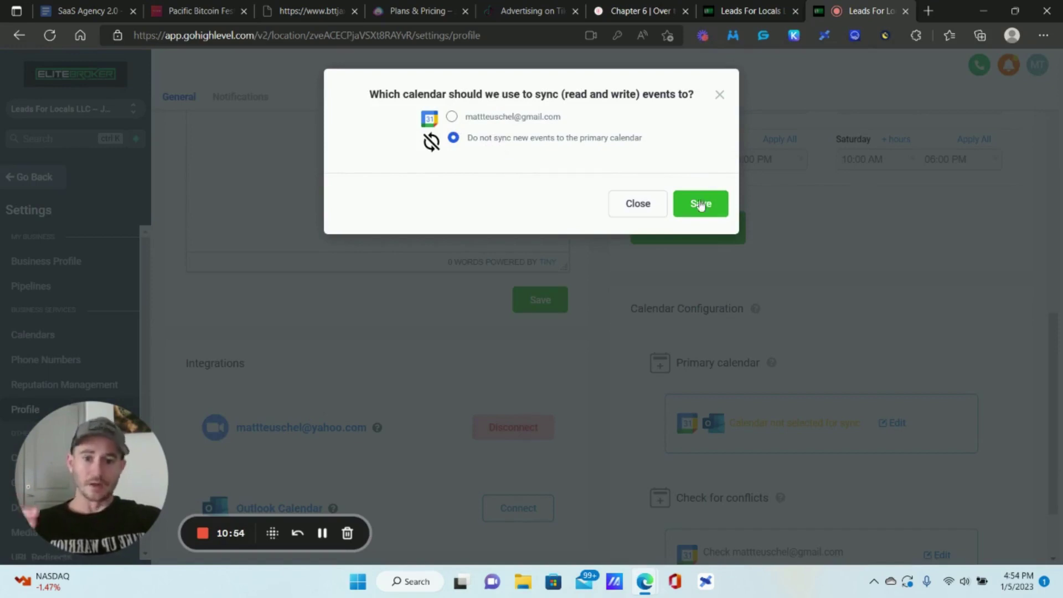
{"action": "left_click", "coordinate": [632, 204]}
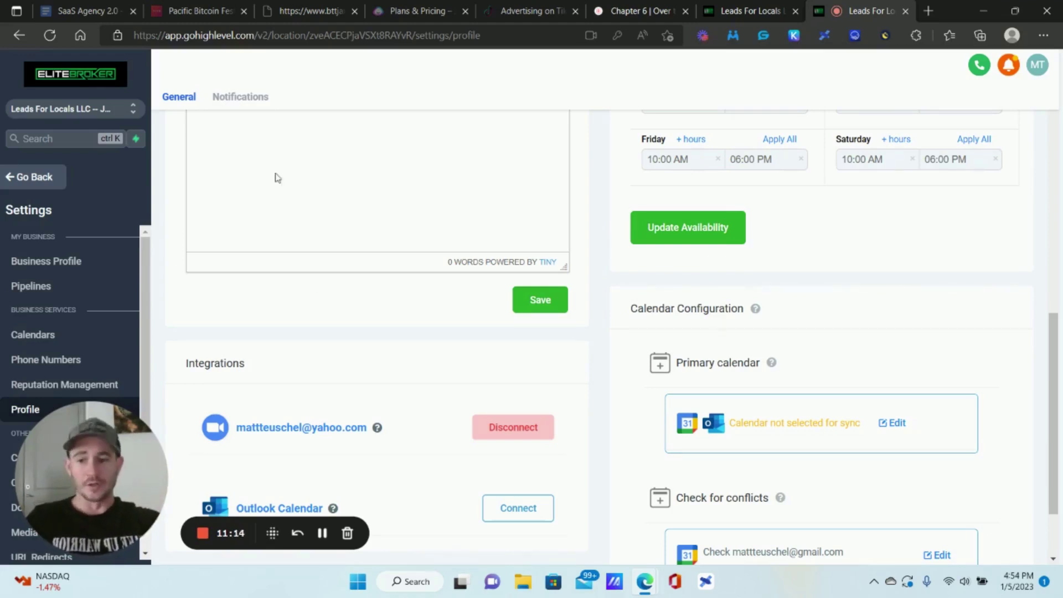
Leave settings, switch to the EliteBroker sub-account, and go to Sites > Funnels.
{"action": "left_click", "coordinate": [24, 176]}
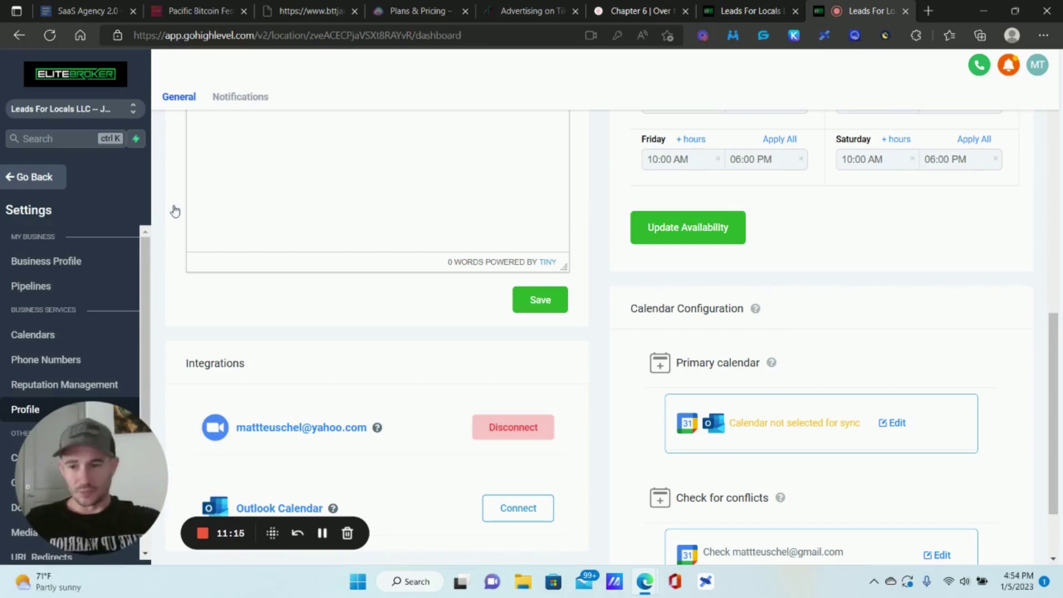
{"action": "left_click_drag", "start_coordinate": [129, 467], "coordinate": [280, 445]}
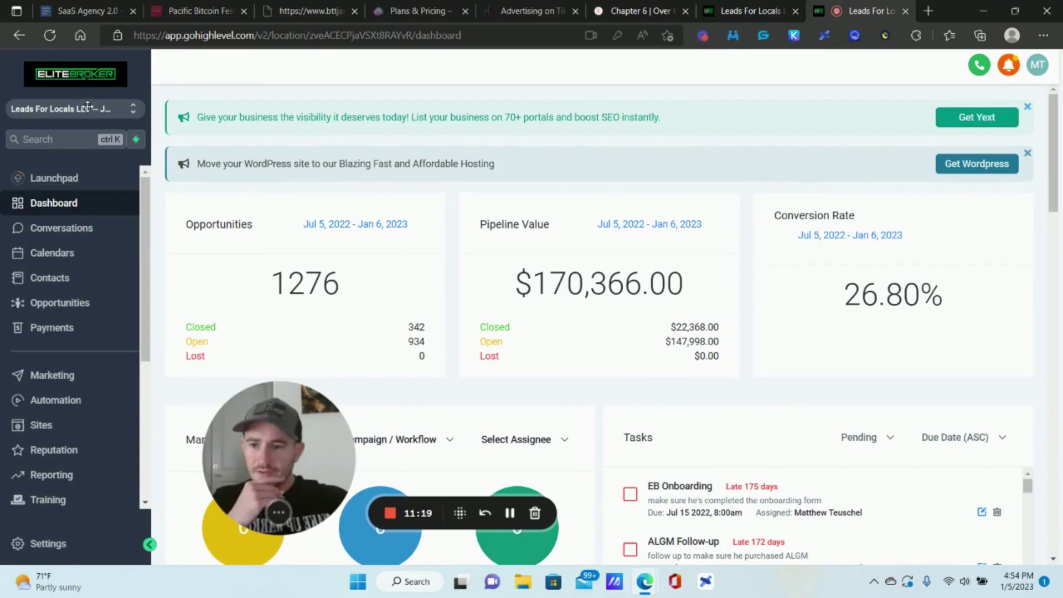
{"action": "left_click", "coordinate": [89, 109]}
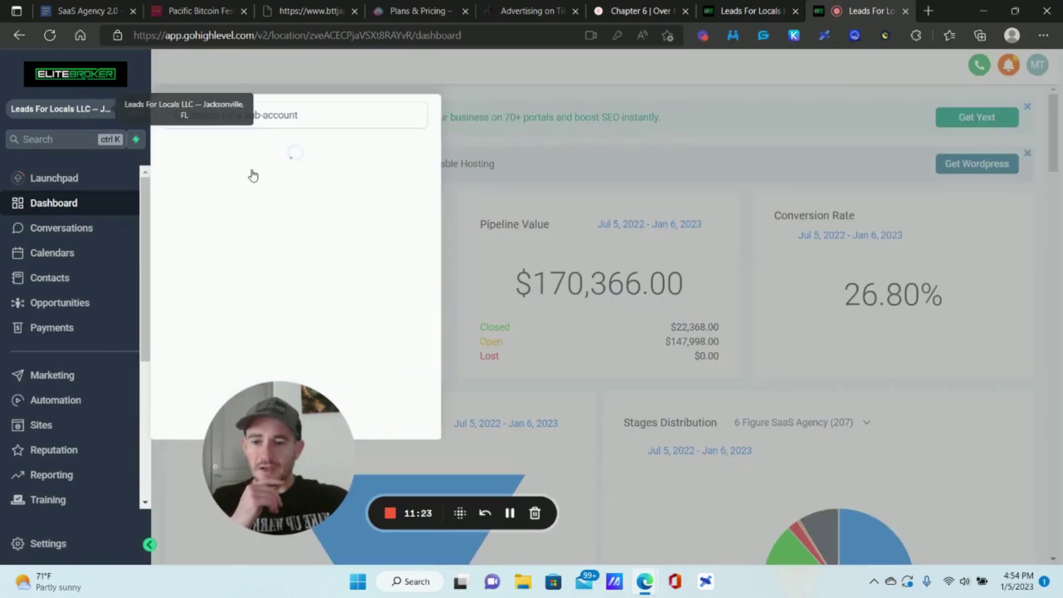
{"action": "left_click", "coordinate": [292, 203]}
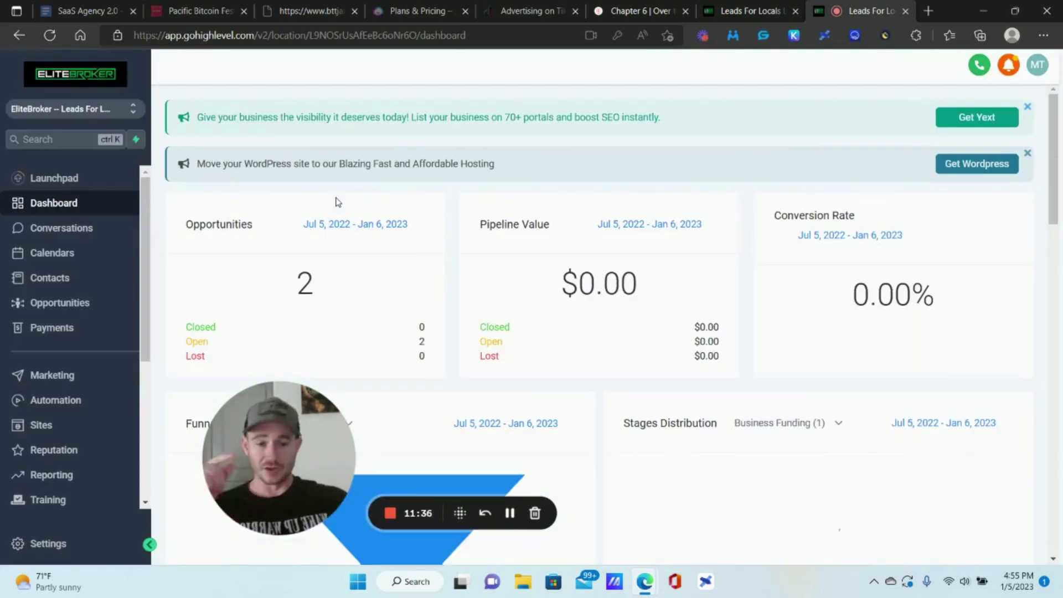
{"action": "left_click", "coordinate": [59, 427]}
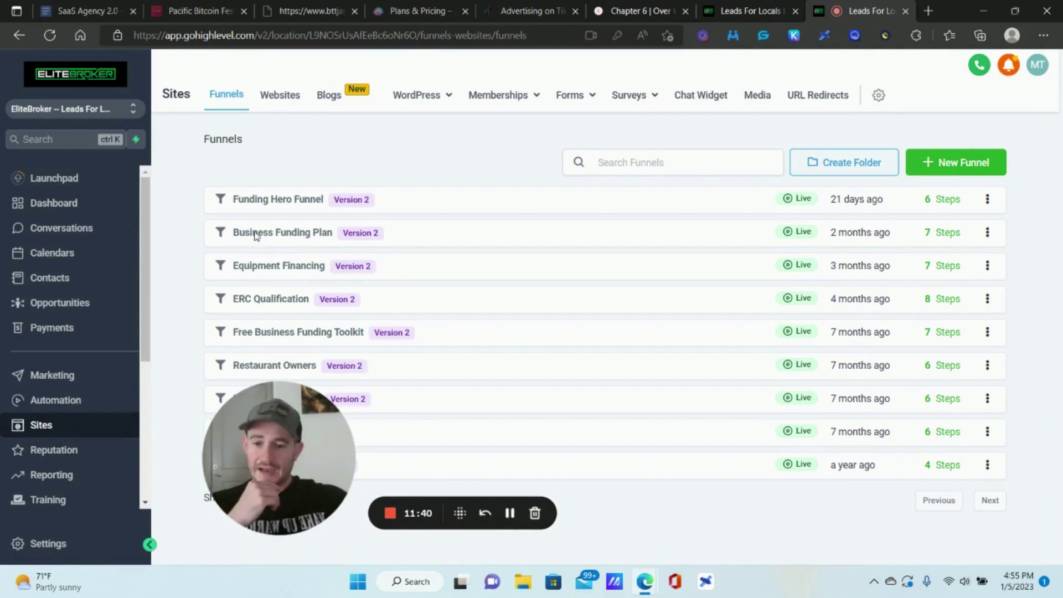
Open the Business Funding Plan funnel's Appointment Follow-Up step page in a new editor tab.
{"action": "left_click", "coordinate": [296, 229]}
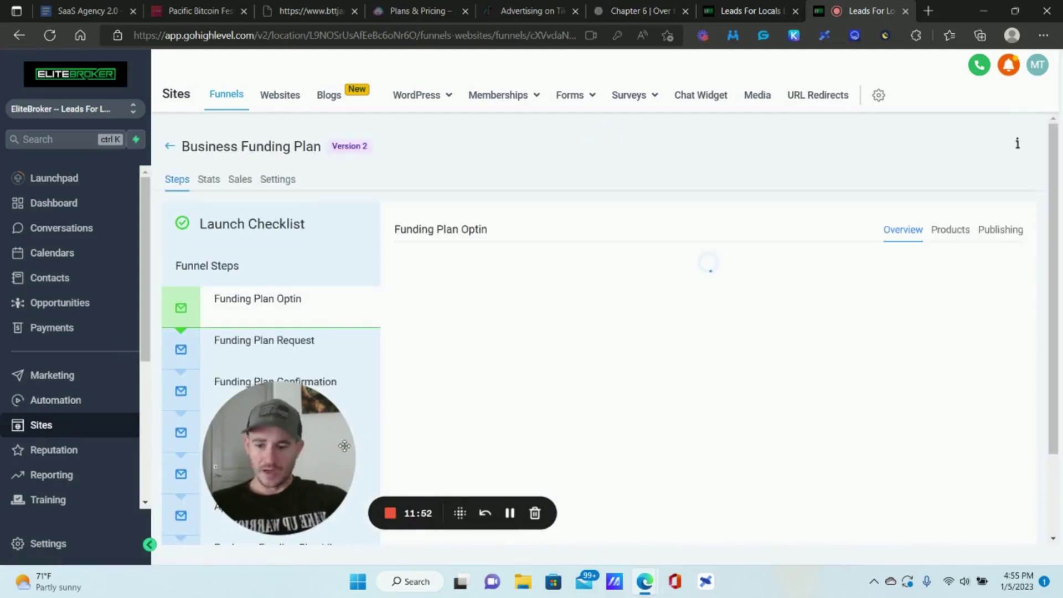
{"action": "left_click_drag", "start_coordinate": [391, 451], "coordinate": [488, 460]}
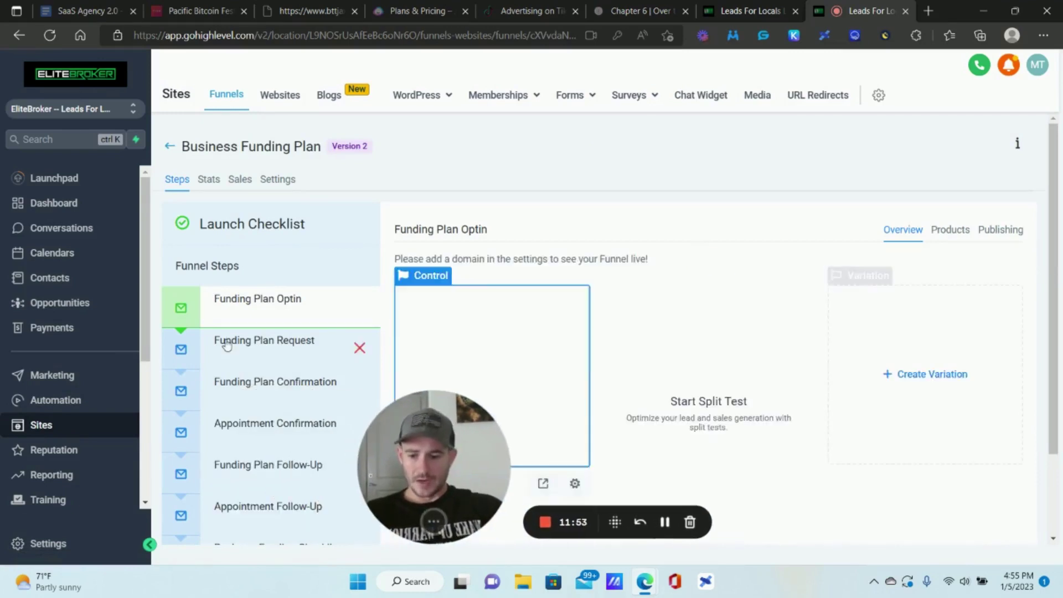
{"action": "scroll", "coordinate": [273, 485], "scroll_direction": "down", "scroll_amount": 2}
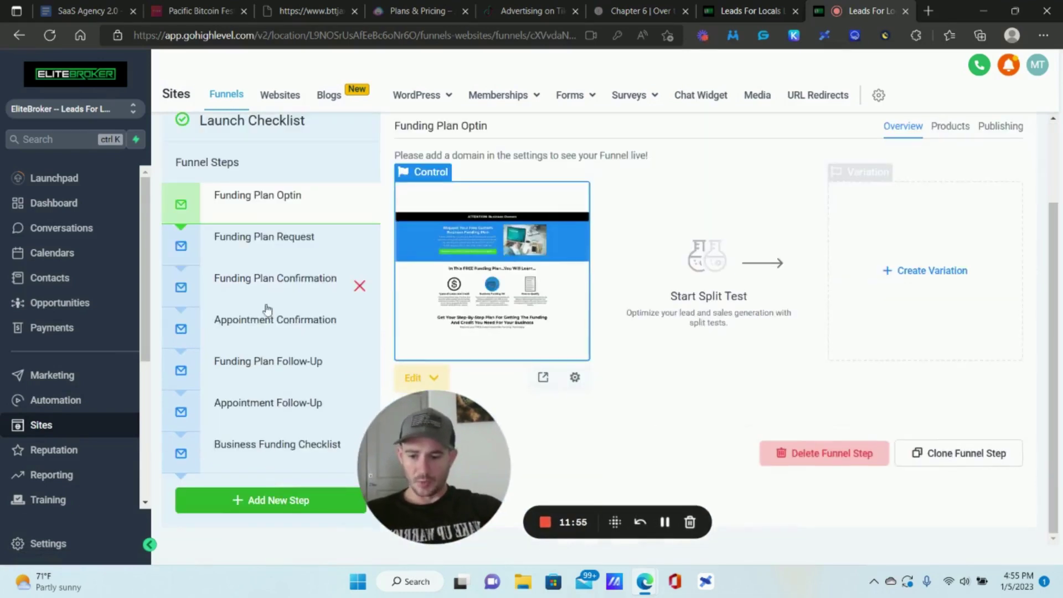
{"action": "left_click", "coordinate": [277, 409]}
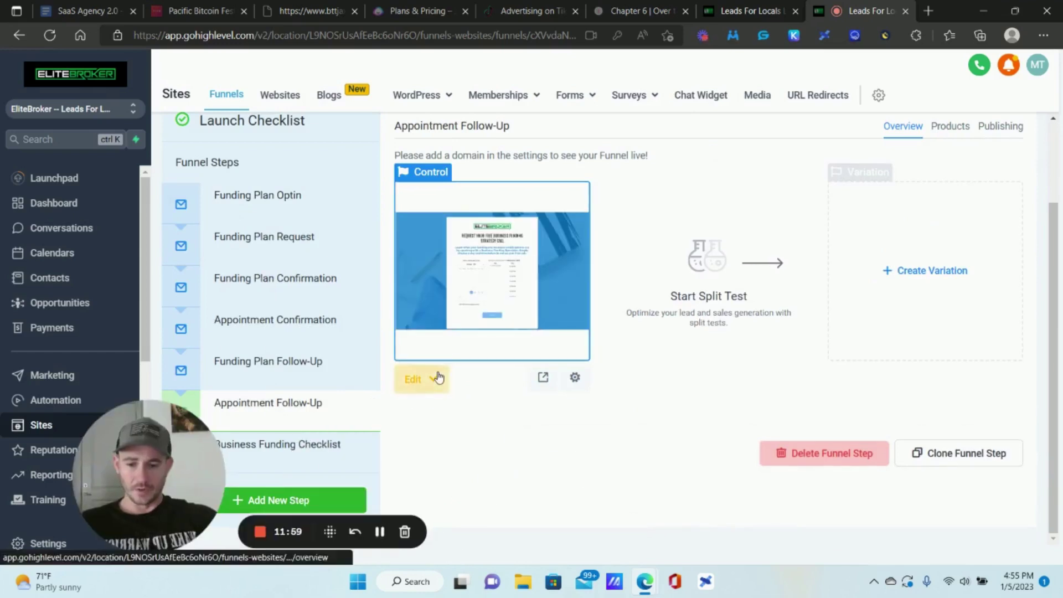
{"action": "left_click", "coordinate": [436, 379]}
{"action": "left_click", "coordinate": [451, 456]}
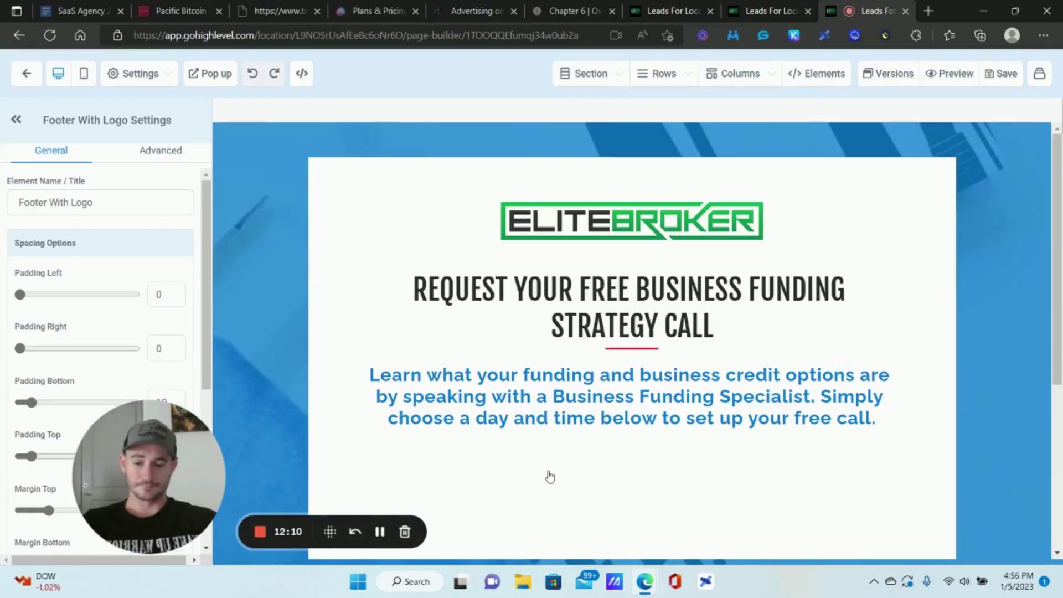
Select the page's booking calendar and confirm it uses Business Funding Consultation.
{"action": "scroll", "coordinate": [690, 308], "scroll_direction": "down", "scroll_amount": 4}
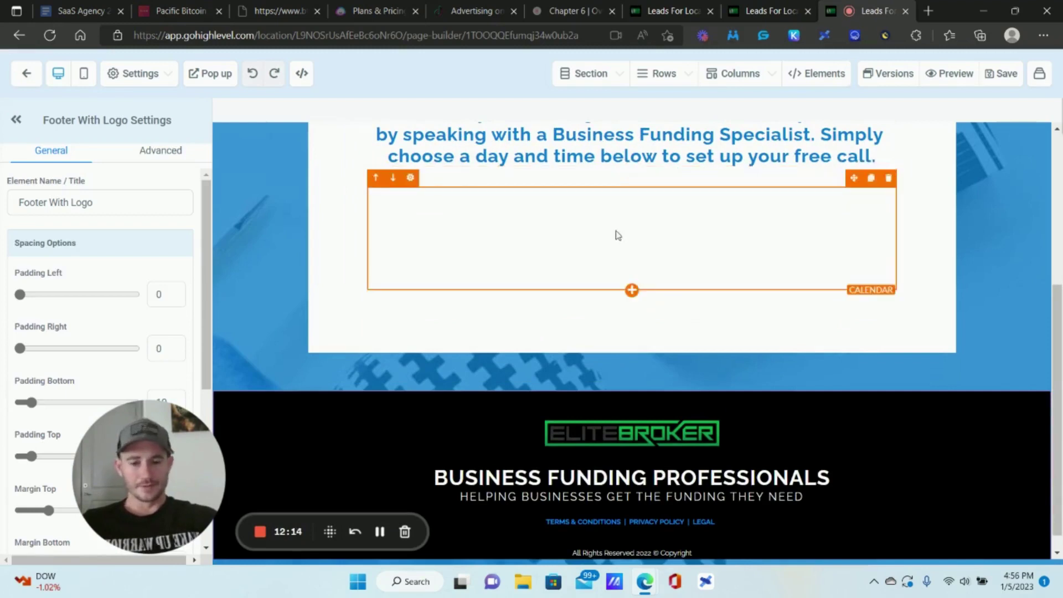
{"action": "left_click", "coordinate": [634, 232]}
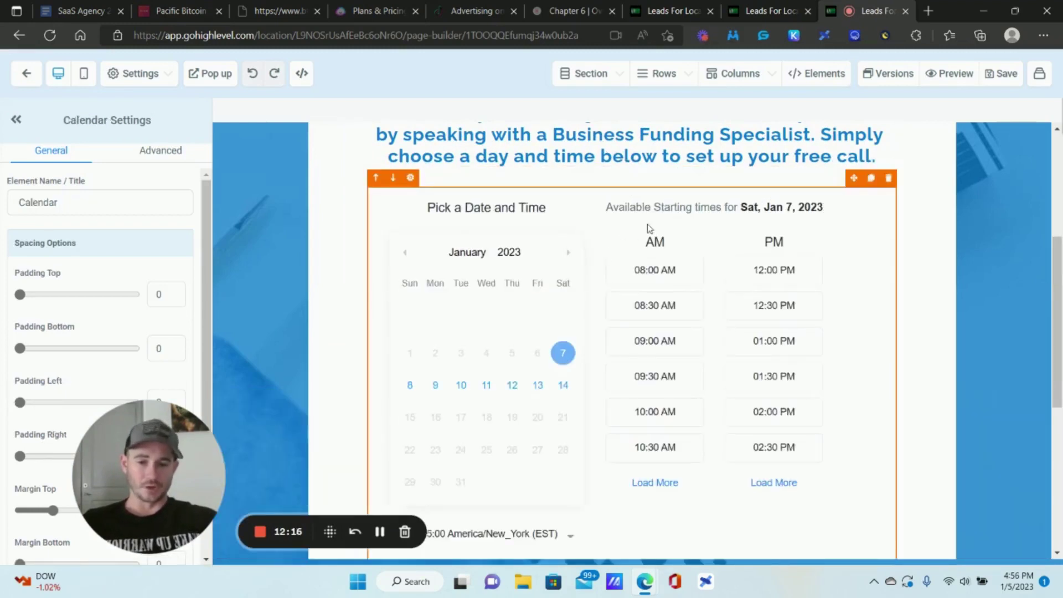
{"action": "scroll", "coordinate": [73, 294], "scroll_direction": "down", "scroll_amount": 5}
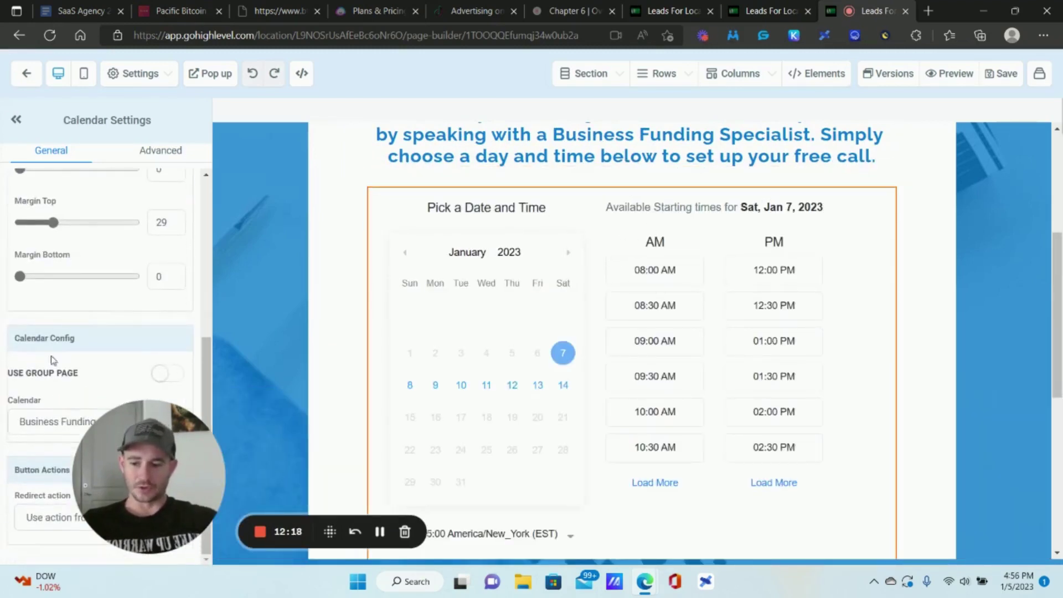
{"action": "left_click", "coordinate": [80, 431]}
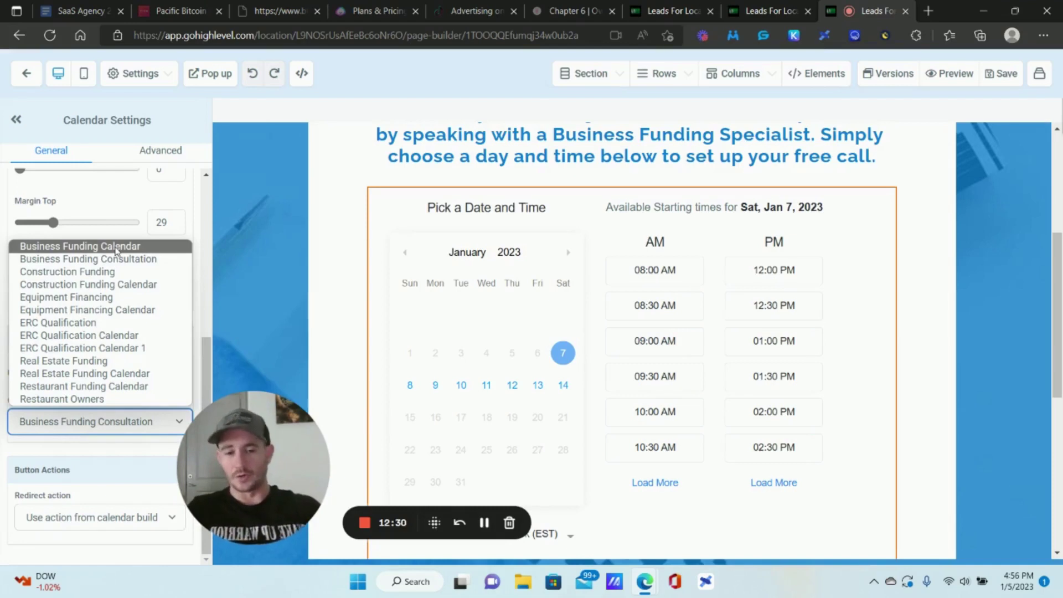
{"action": "key", "text": "e"}
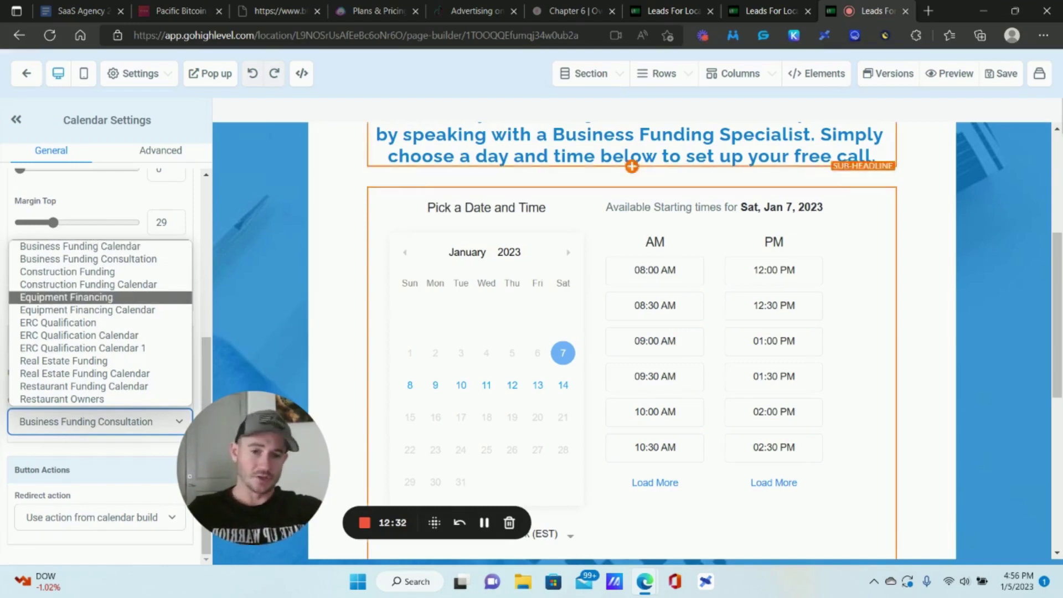
Browse and close the elements panel, then close the page editor tab.
{"action": "mouse_move", "coordinate": [836, 76]}
{"action": "left_click", "coordinate": [709, 106]}
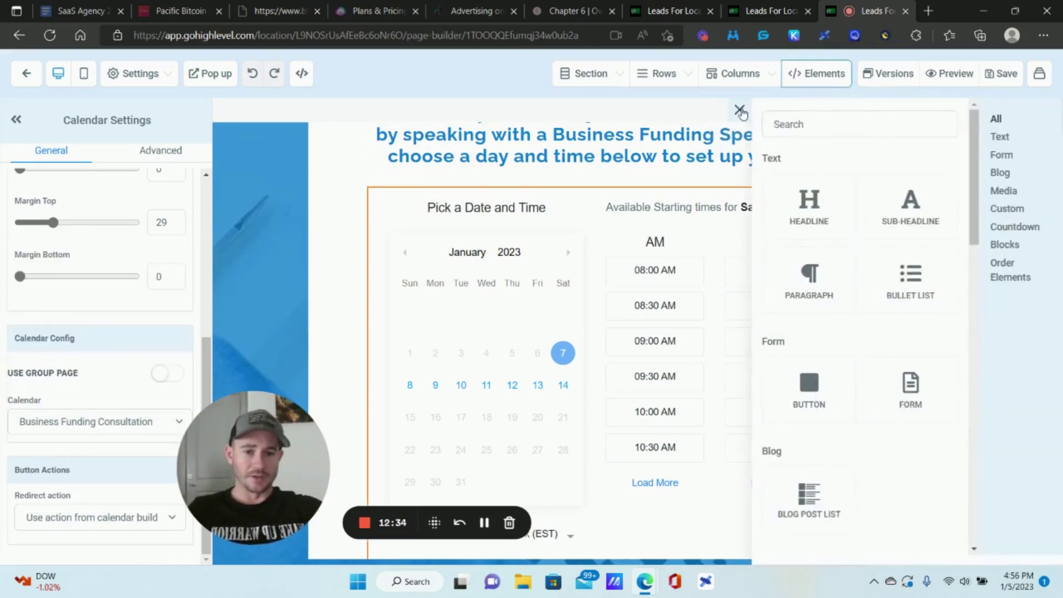
{"action": "scroll", "coordinate": [875, 246], "scroll_direction": "down", "scroll_amount": 10}
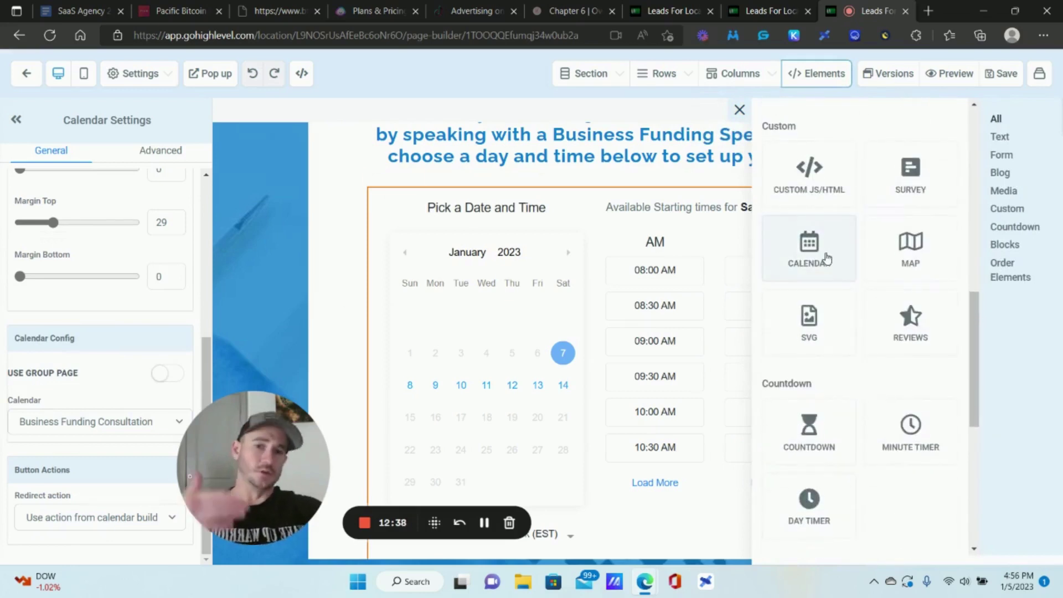
{"action": "left_click", "coordinate": [659, 269]}
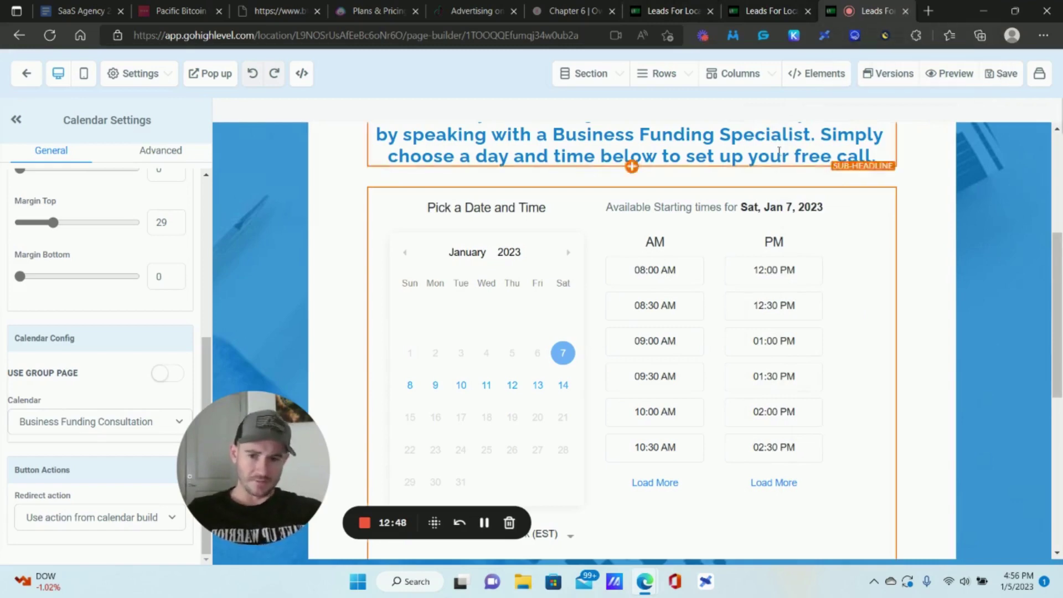
{"action": "left_click", "coordinate": [906, 11]}
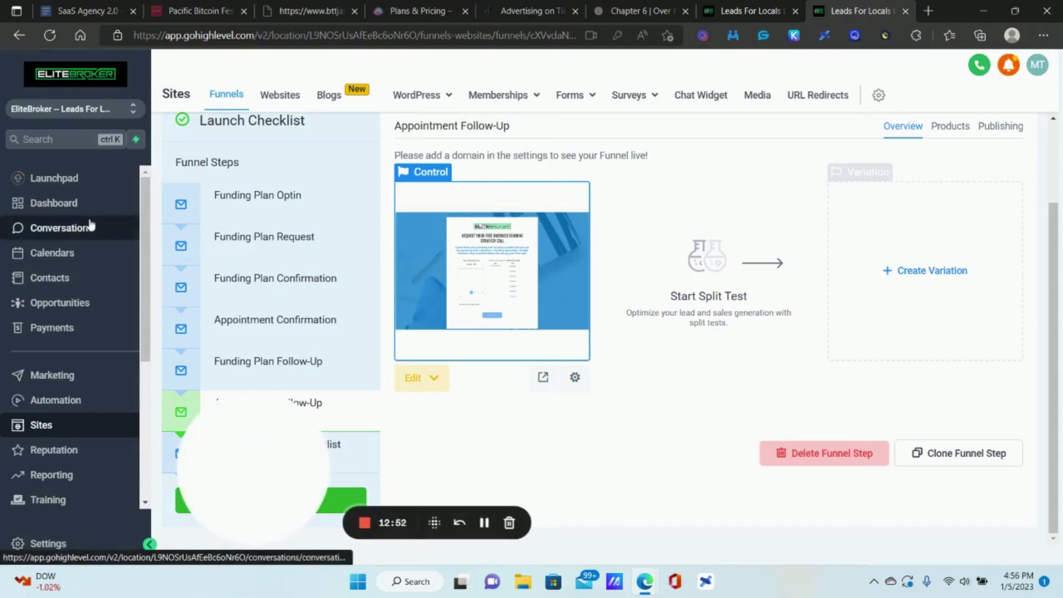
Open Automation to show the EliteBroker workflows list.
{"action": "left_click", "coordinate": [80, 406]}
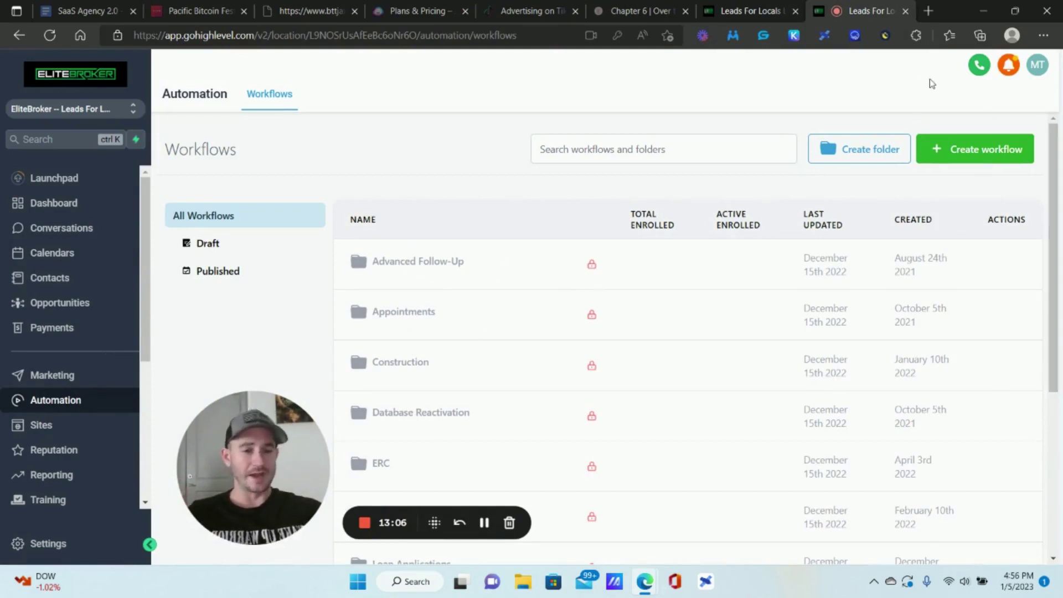
Open the Appt Confirmation + Reminder workflow inside the Appointments folder.
{"action": "left_click", "coordinate": [484, 522]}
{"action": "left_click", "coordinate": [643, 470]}
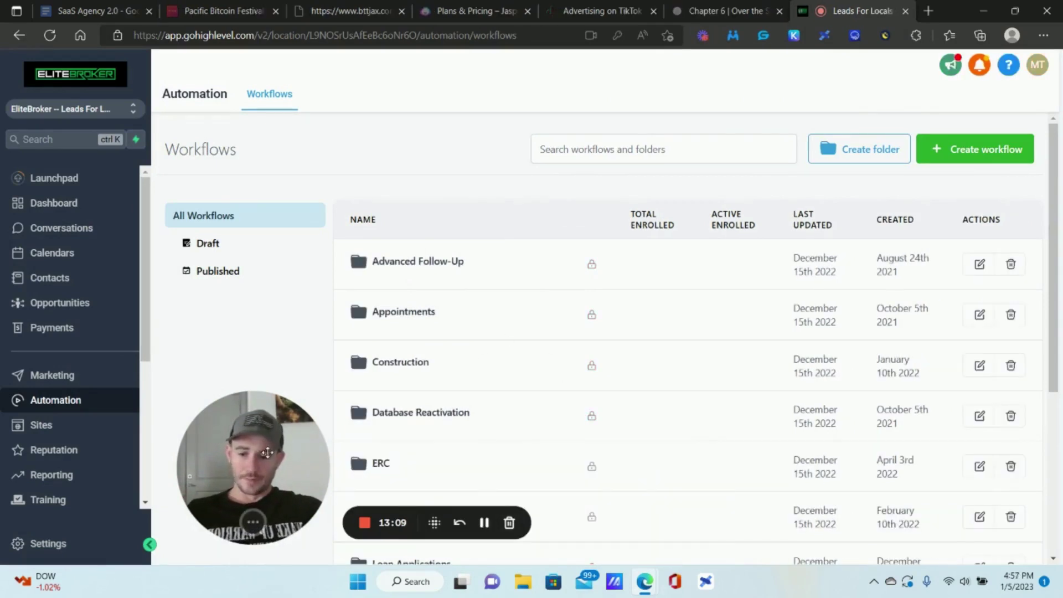
{"action": "left_click_drag", "start_coordinate": [268, 453], "coordinate": [125, 455]}
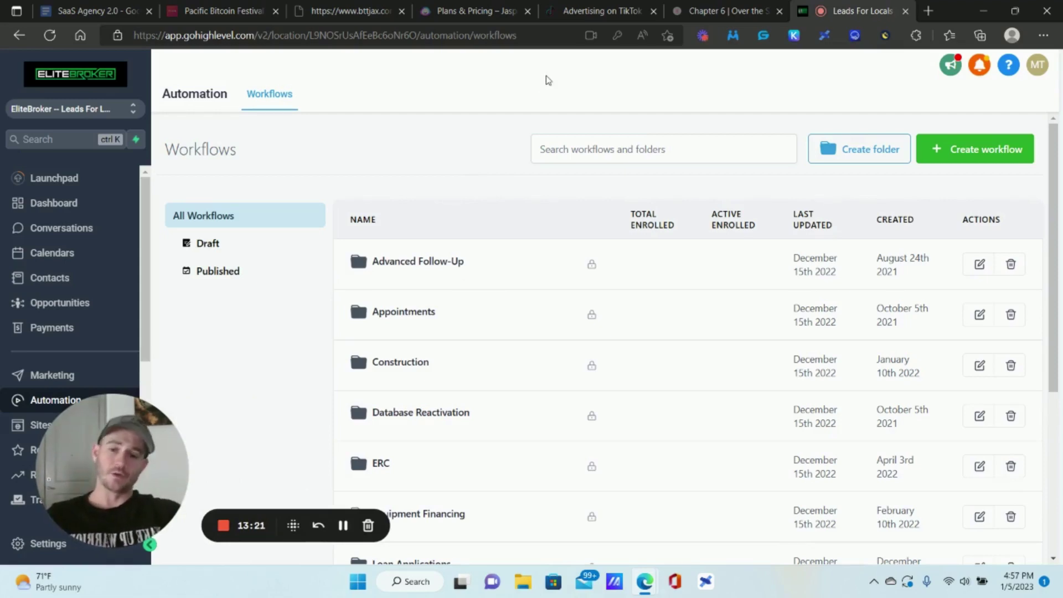
{"action": "scroll", "coordinate": [487, 160], "scroll_direction": "down", "scroll_amount": 1}
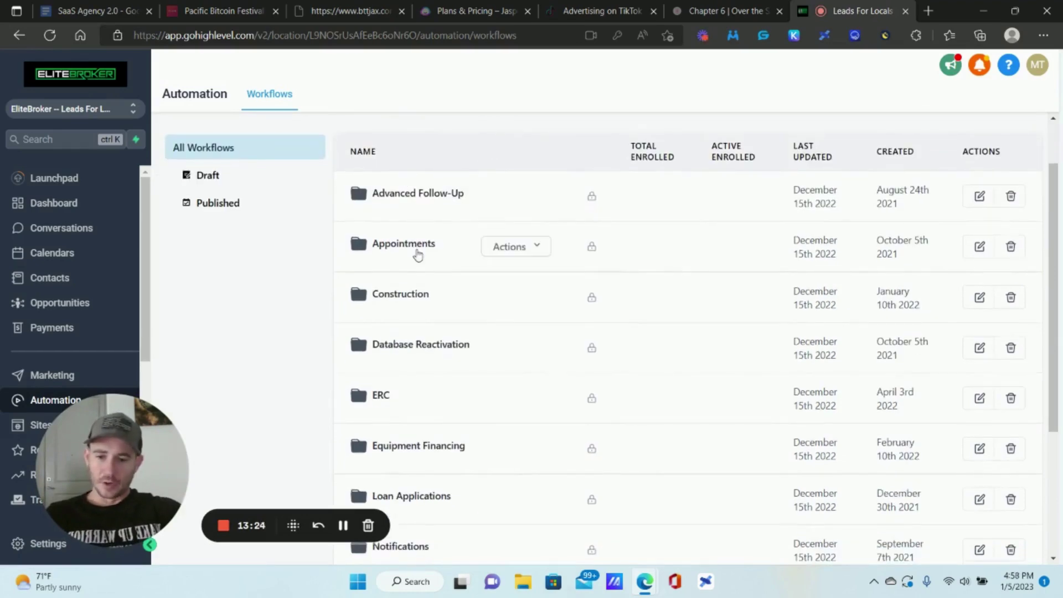
{"action": "left_click", "coordinate": [418, 254]}
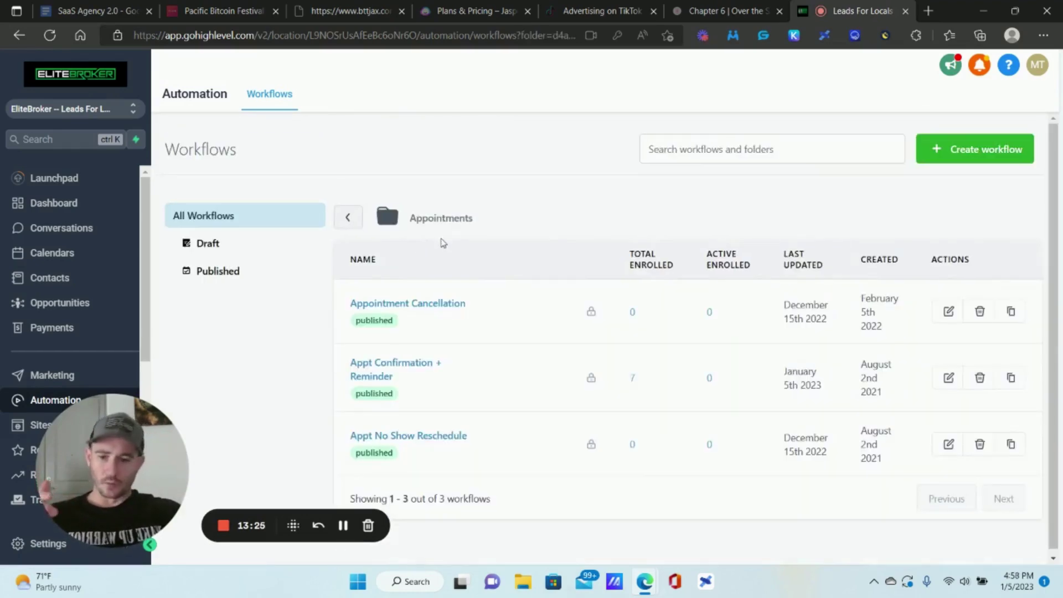
{"action": "left_click", "coordinate": [405, 368]}
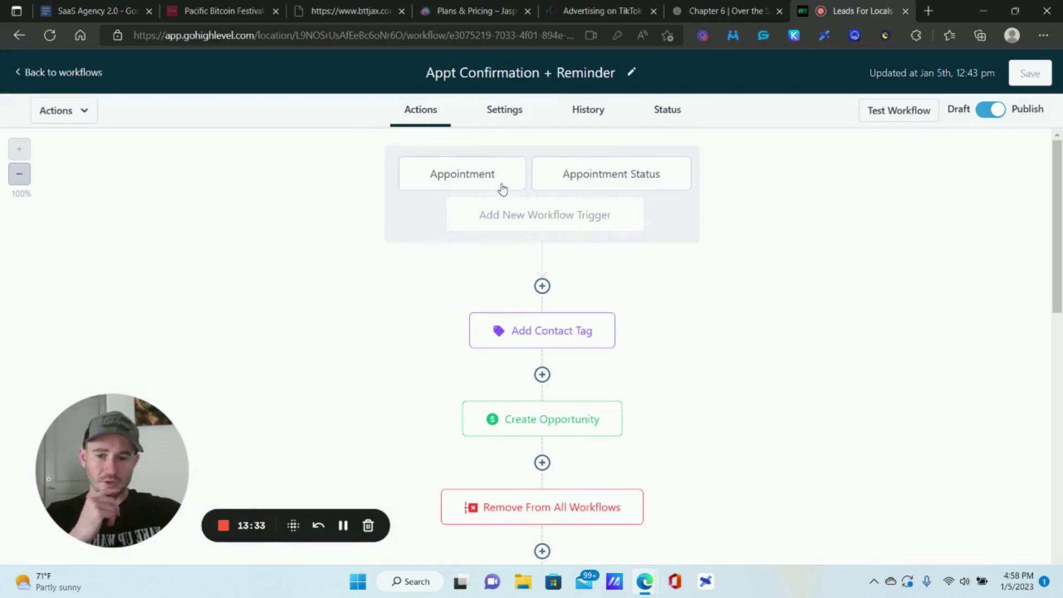
{"action": "left_click", "coordinate": [463, 182]}
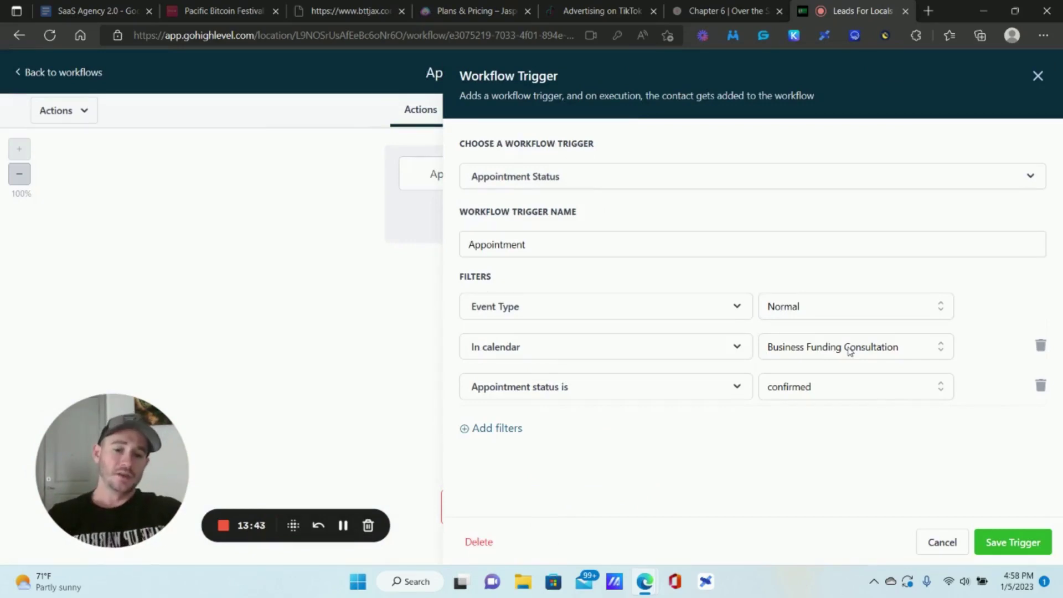
{"action": "left_click", "coordinate": [942, 543]}
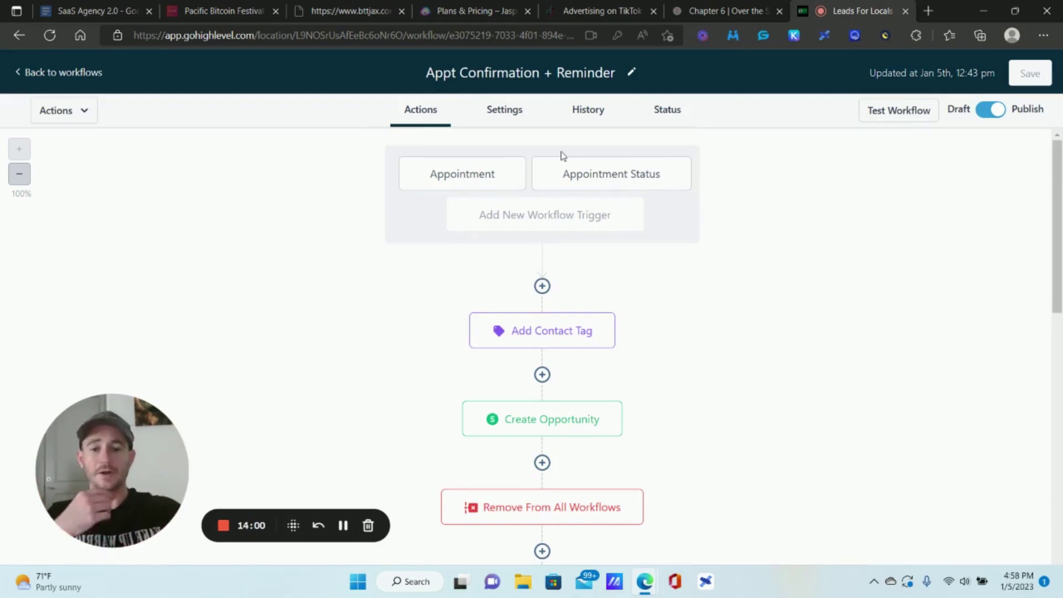
{"action": "left_click", "coordinate": [587, 183]}
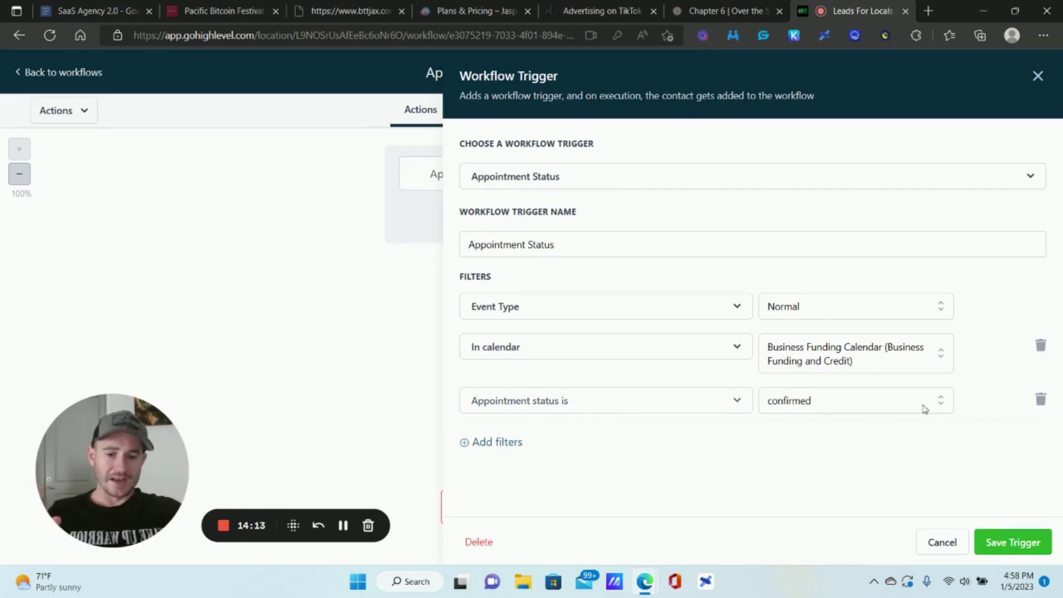
{"action": "left_click", "coordinate": [941, 543]}
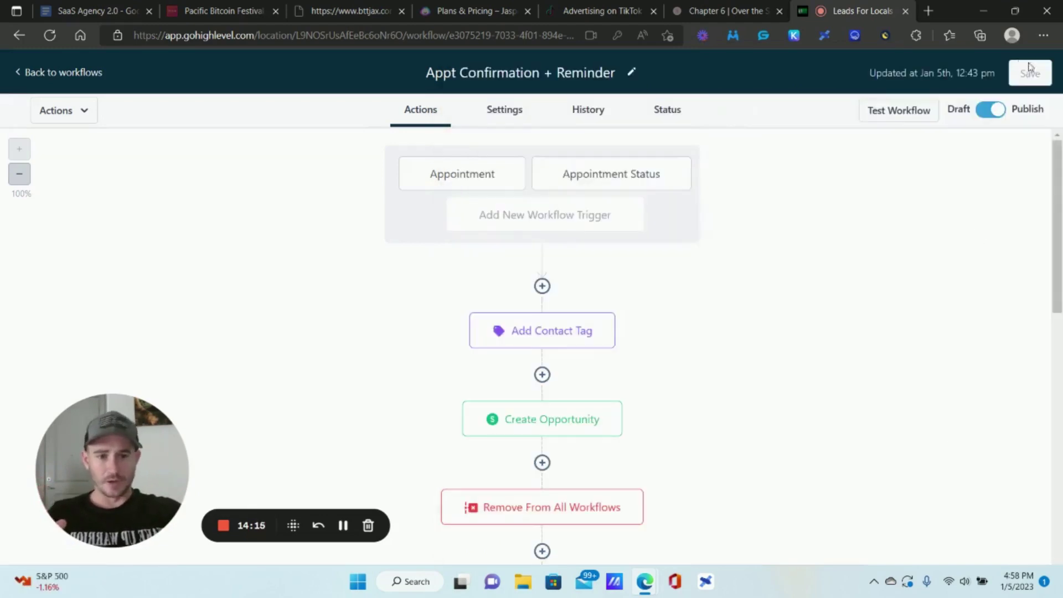